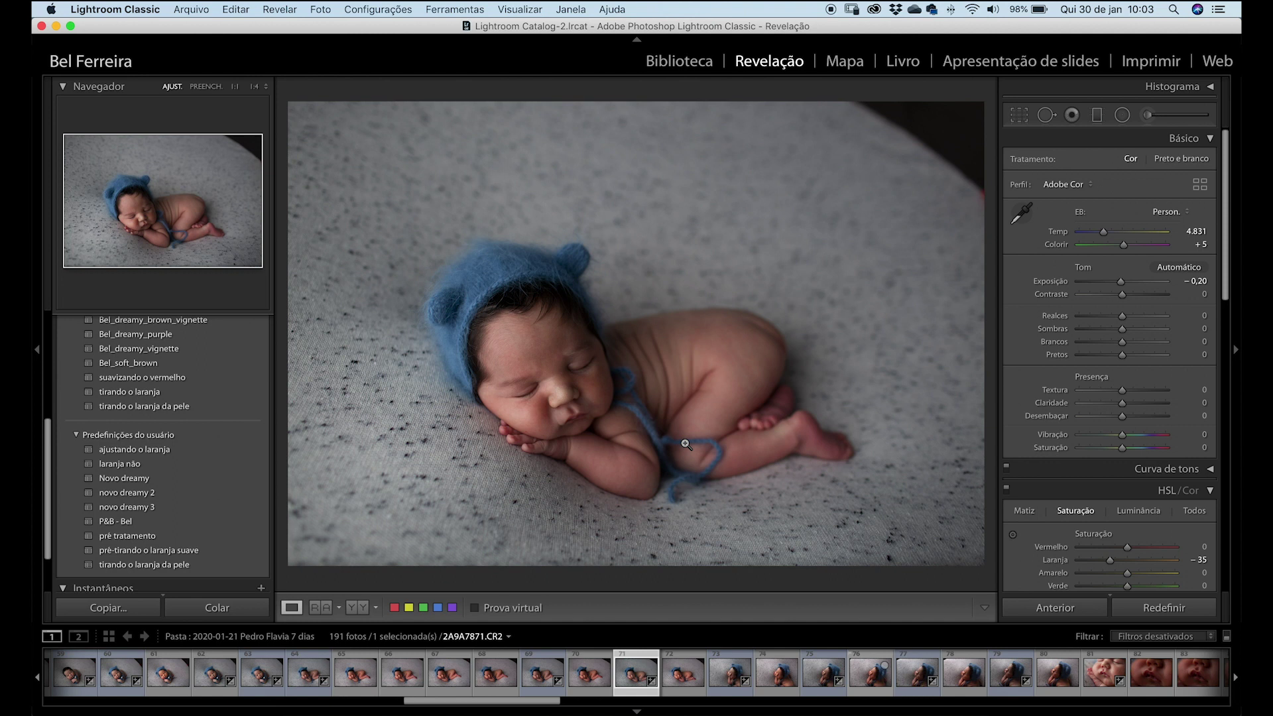
- Compare the newborn photo before and after its adjustments side by side, and return to the single-photo view
key(y)
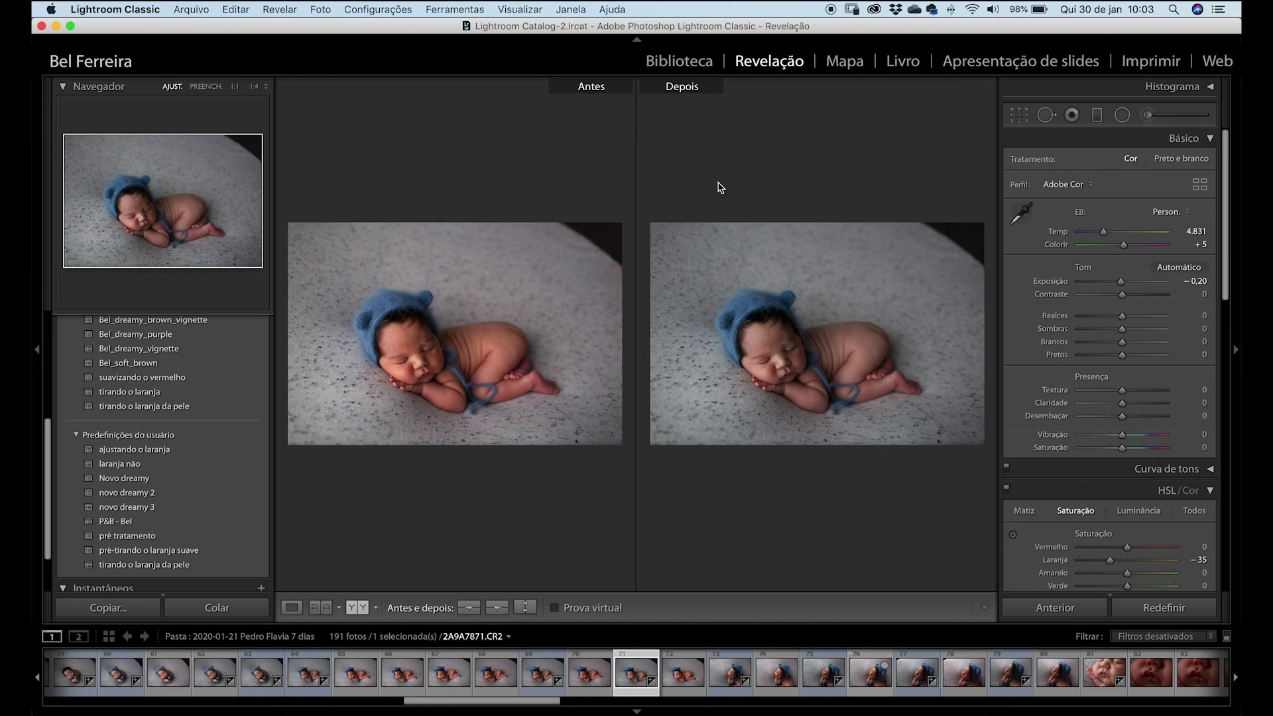
scroll(113, 492, up, 5)
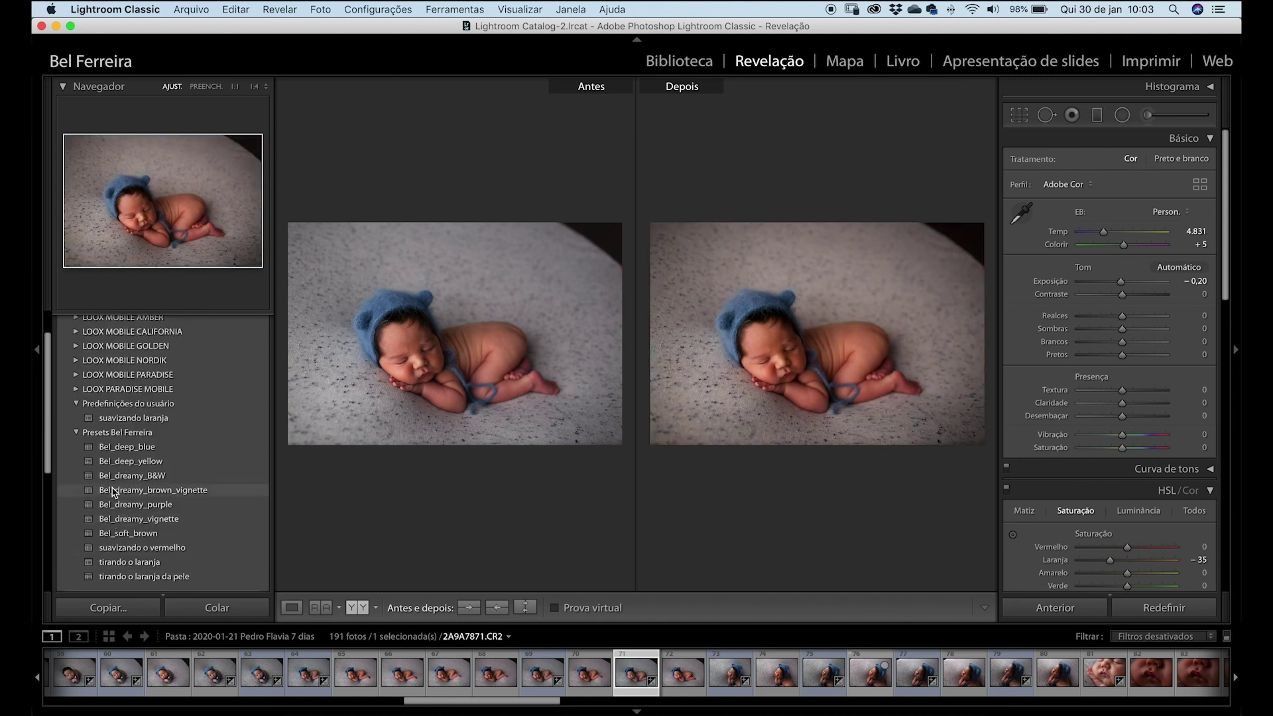
scroll(113, 492, up, 1)
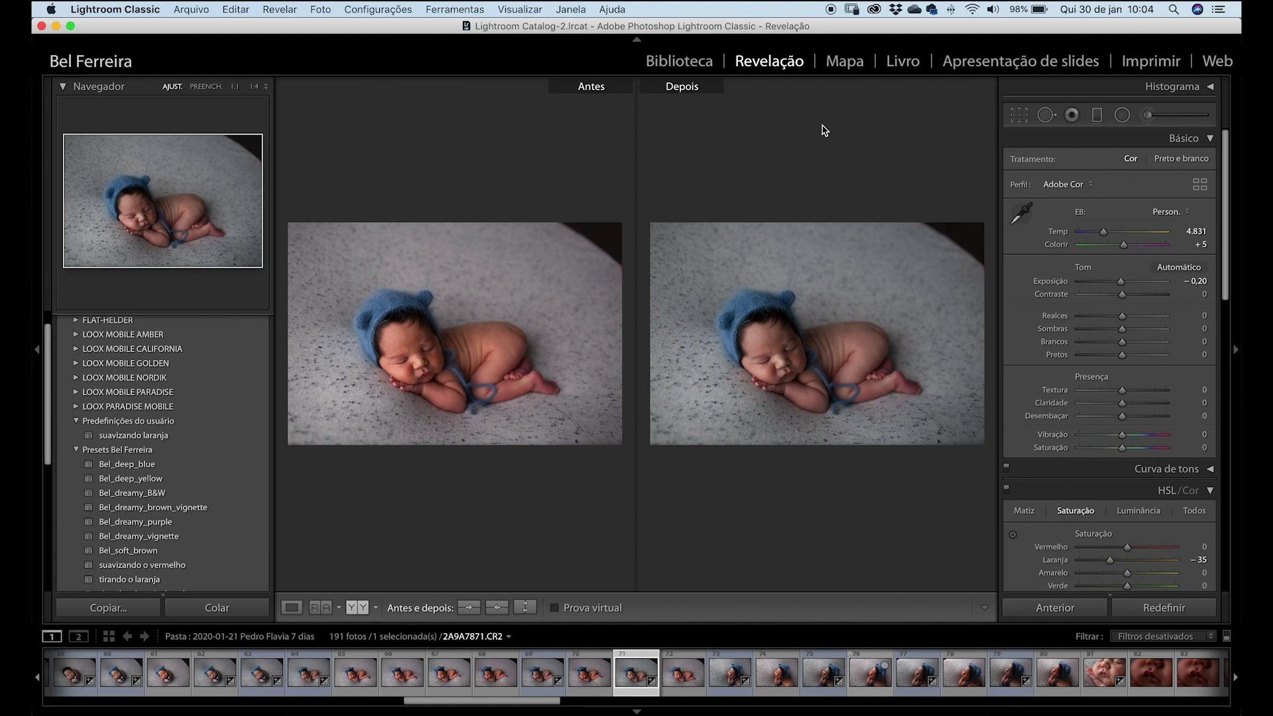
key(y)
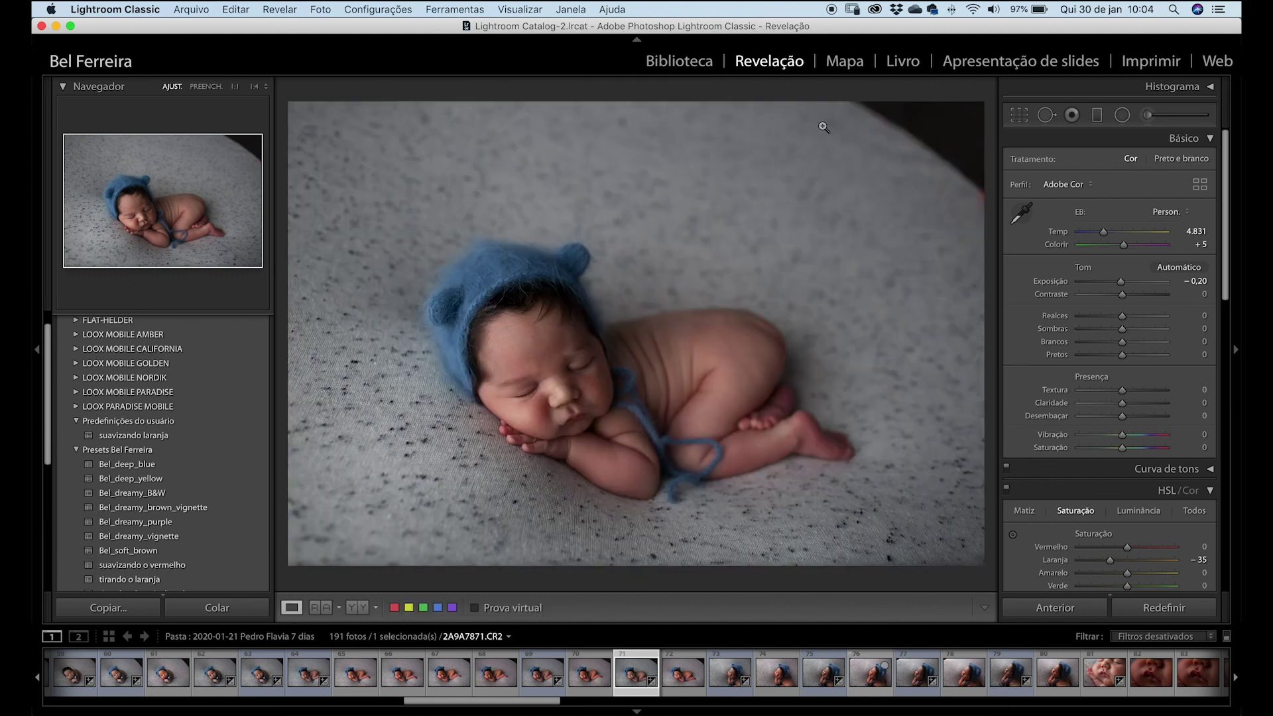
- Send the newborn photo to Adobe Photoshop 2020 for editing, keeping the embedded ProPhoto RGB profile
right_click(622, 412)
mouse_move(679, 413)
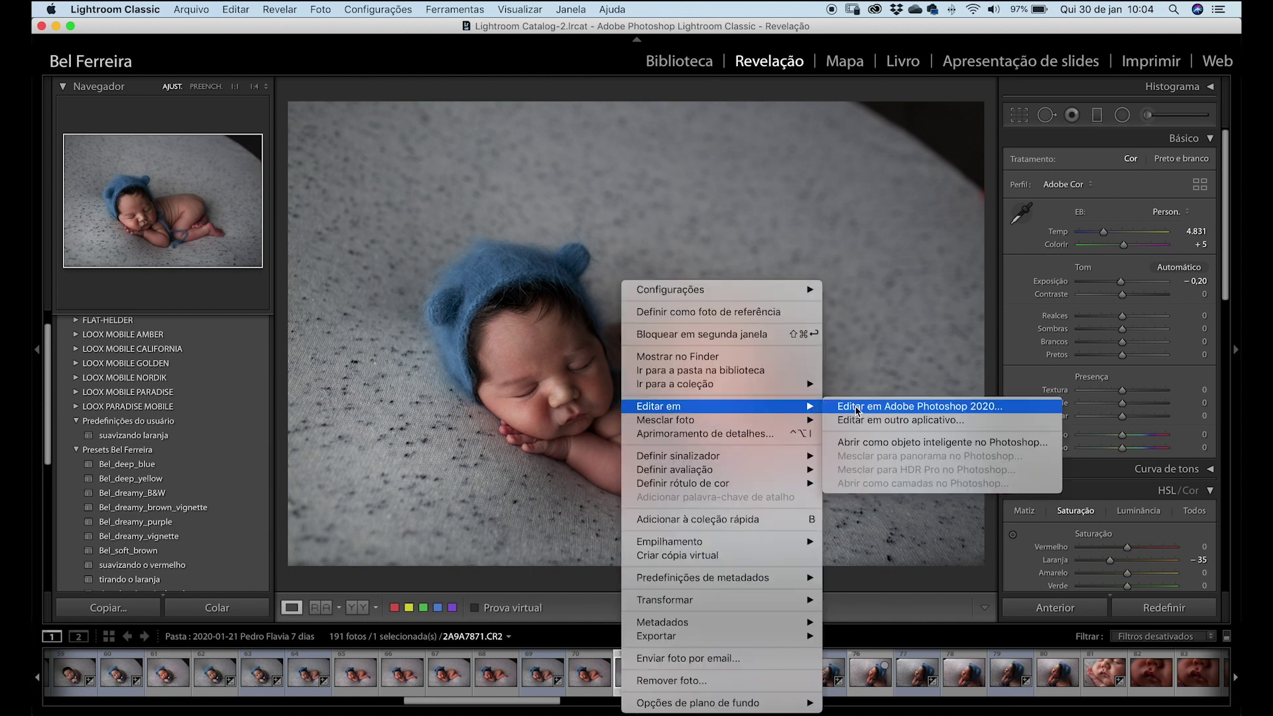
click(858, 409)
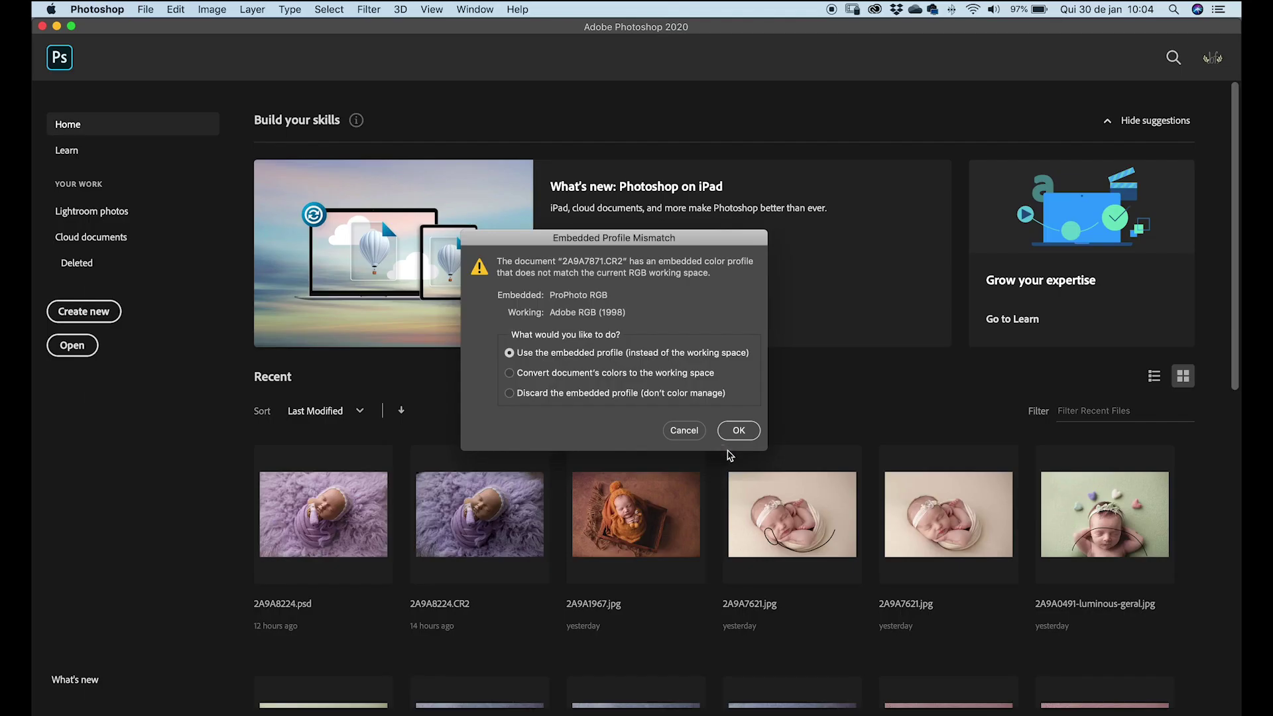
click(733, 426)
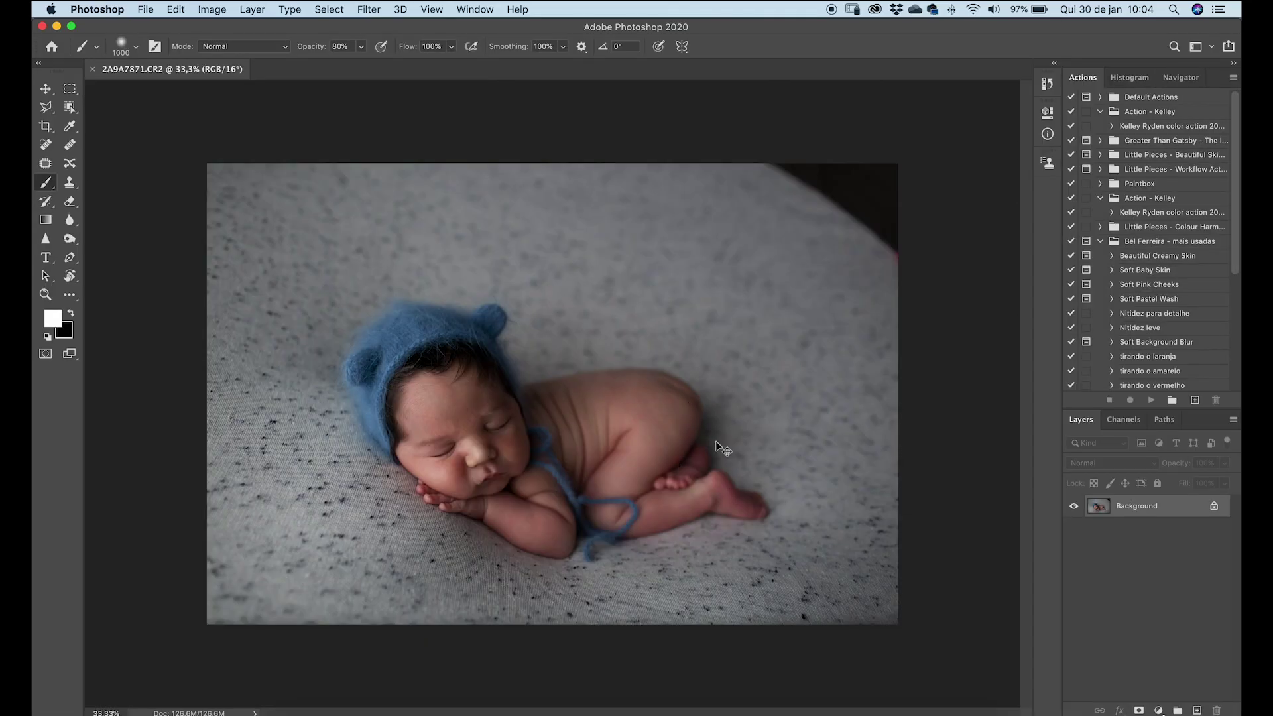
- Duplicate the Background layer and start Puppet Warp on the copy
key(super+j)
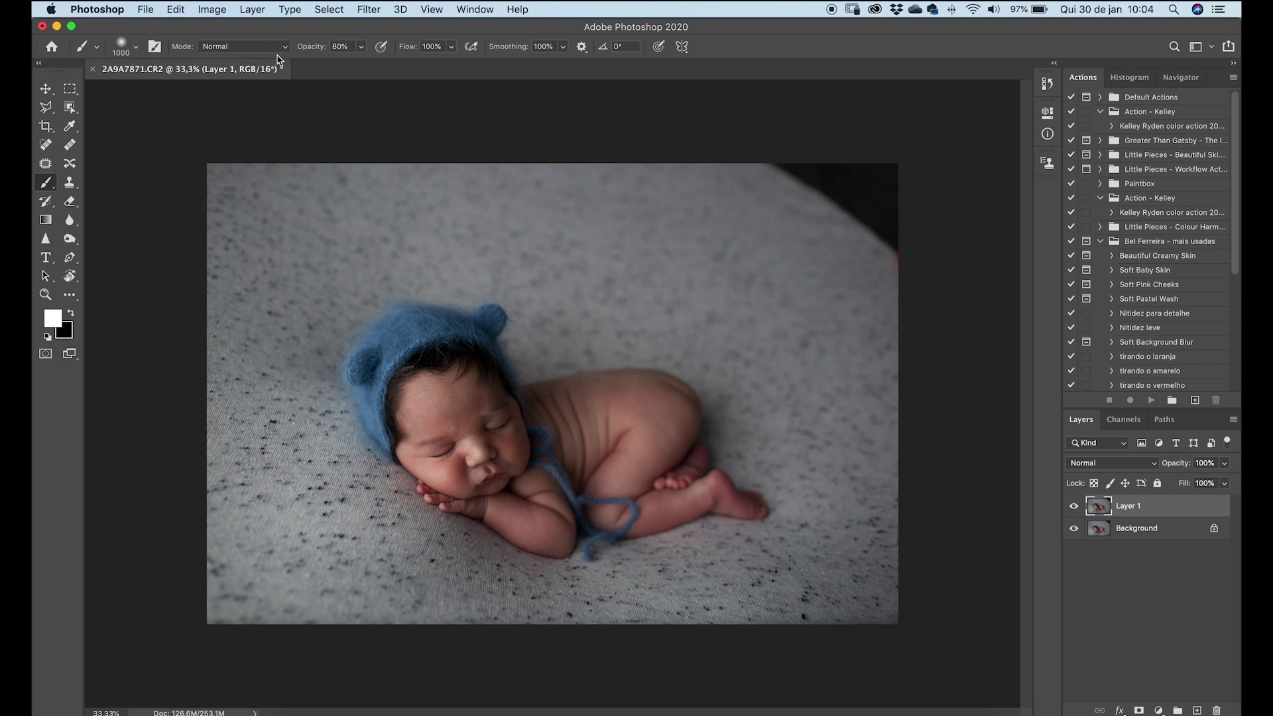
click(176, 10)
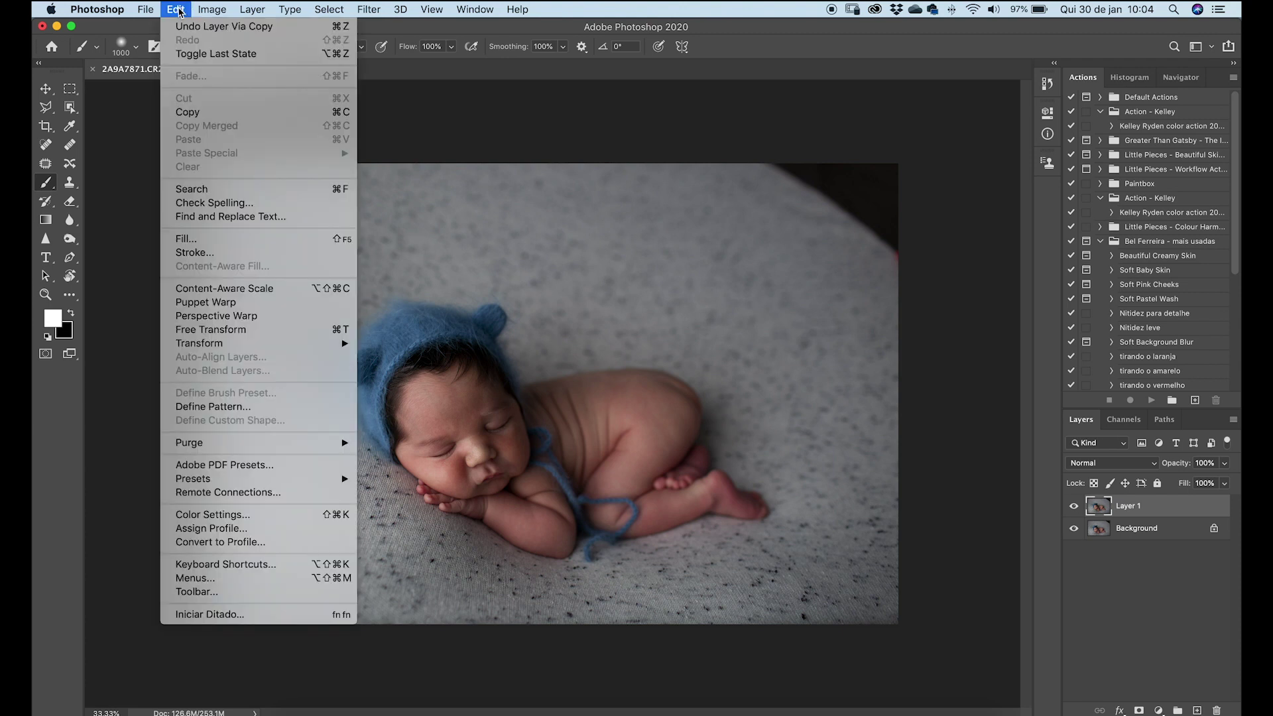
click(259, 304)
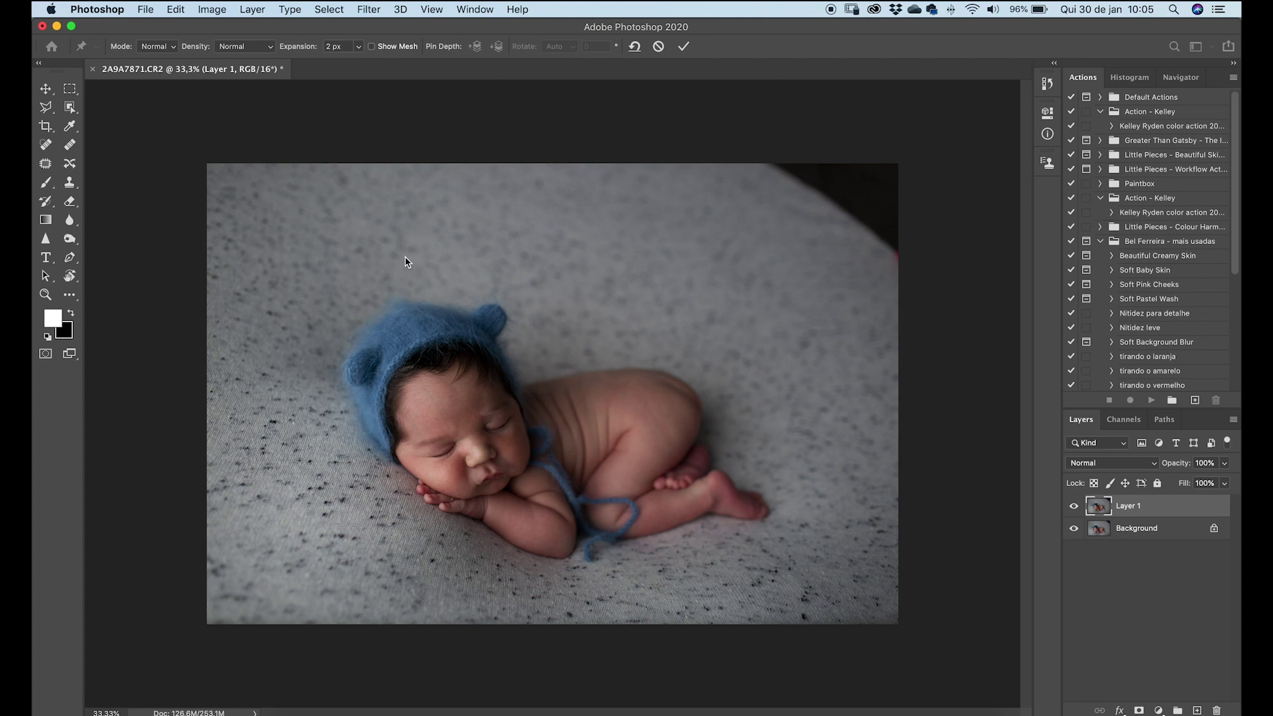
- Set the Puppet Warp expansion to 53 px while viewing the mesh, and leave the mesh hidden
click(371, 46)
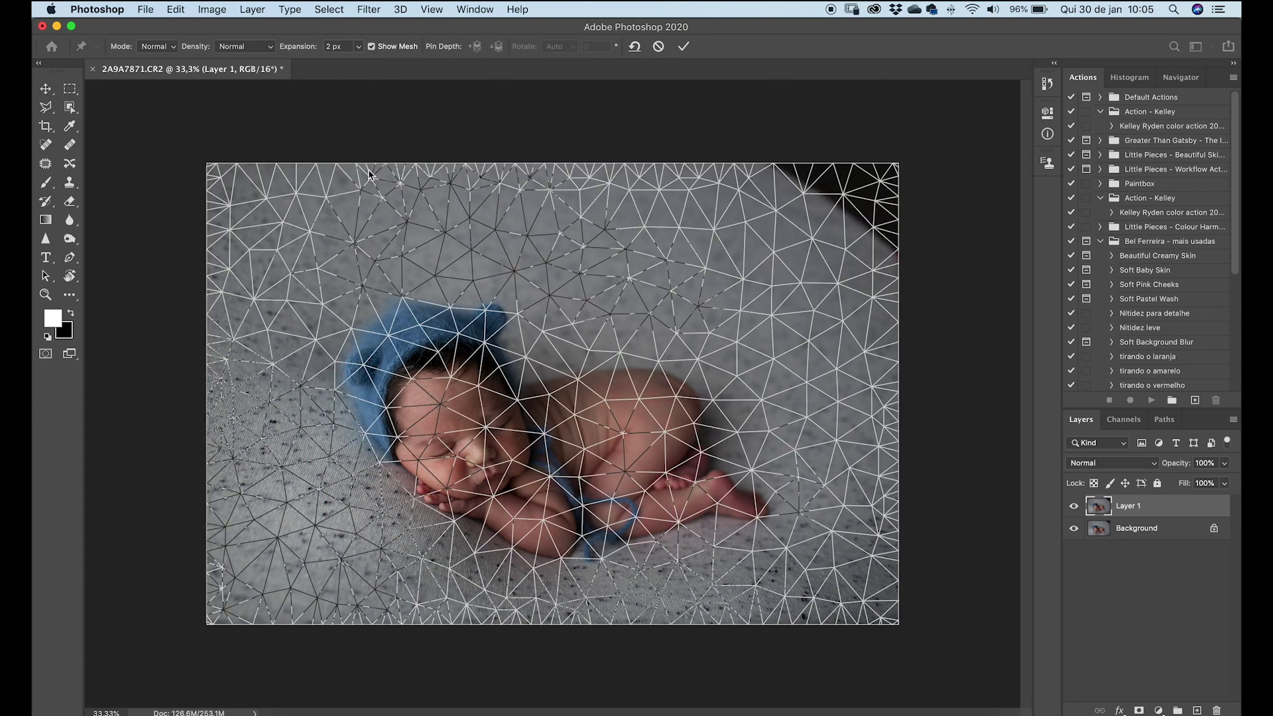
click(358, 46)
drag(344, 63, 389, 70)
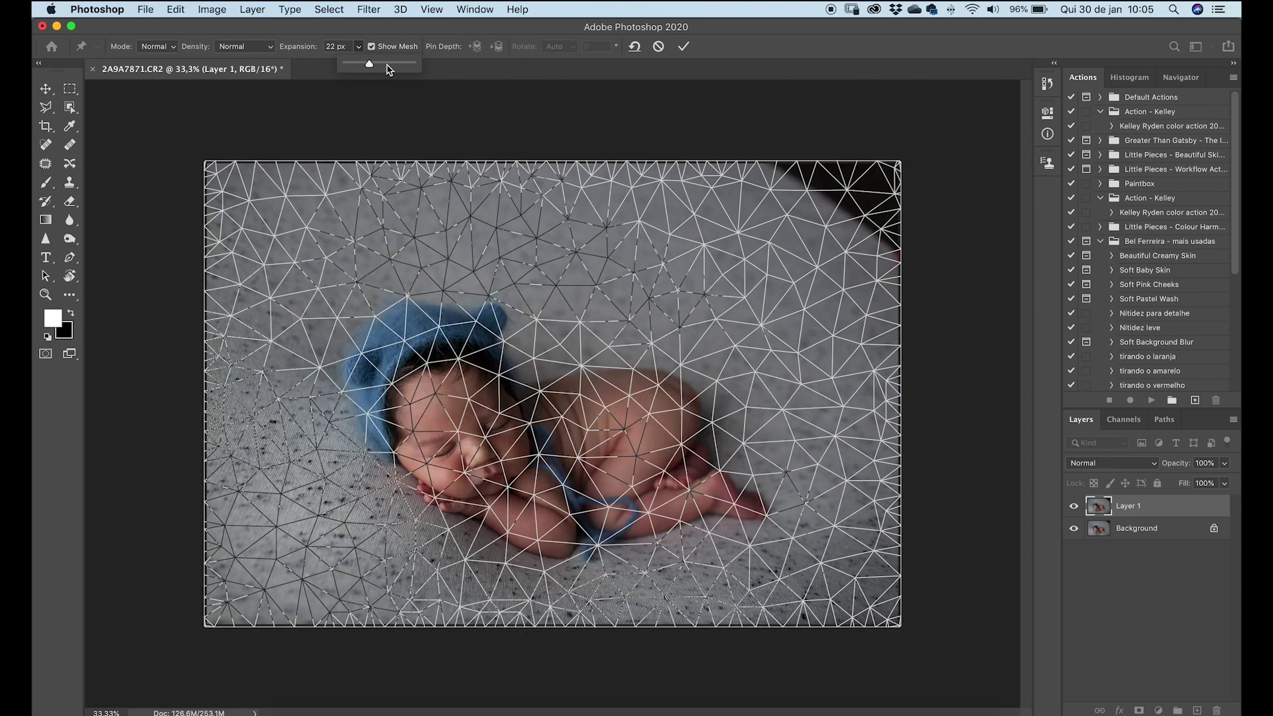
click(386, 64)
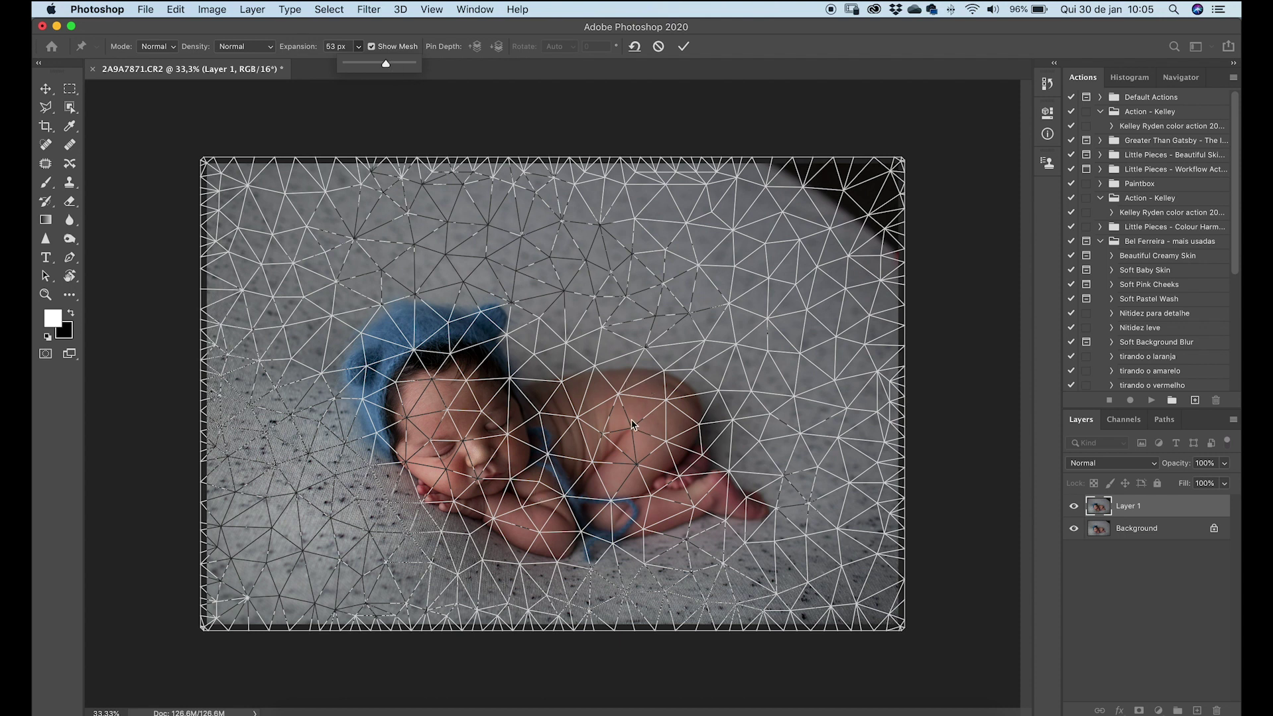
click(396, 46)
click(371, 47)
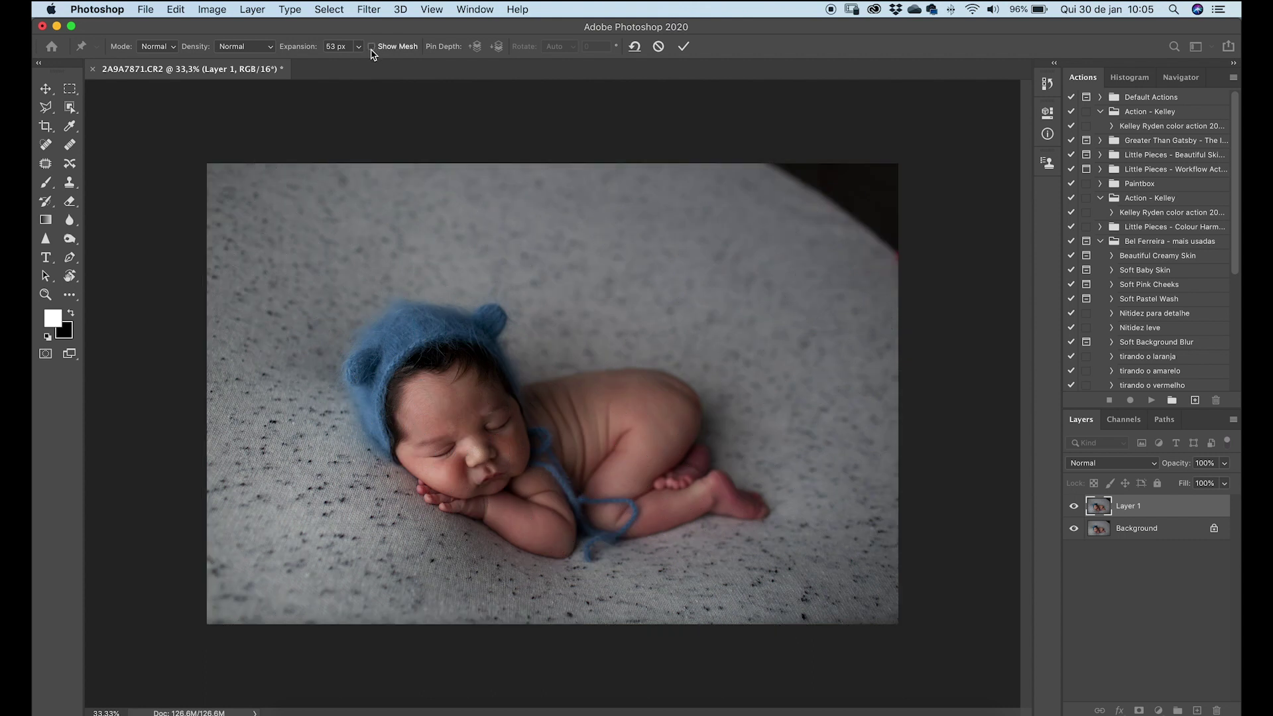
click(372, 48)
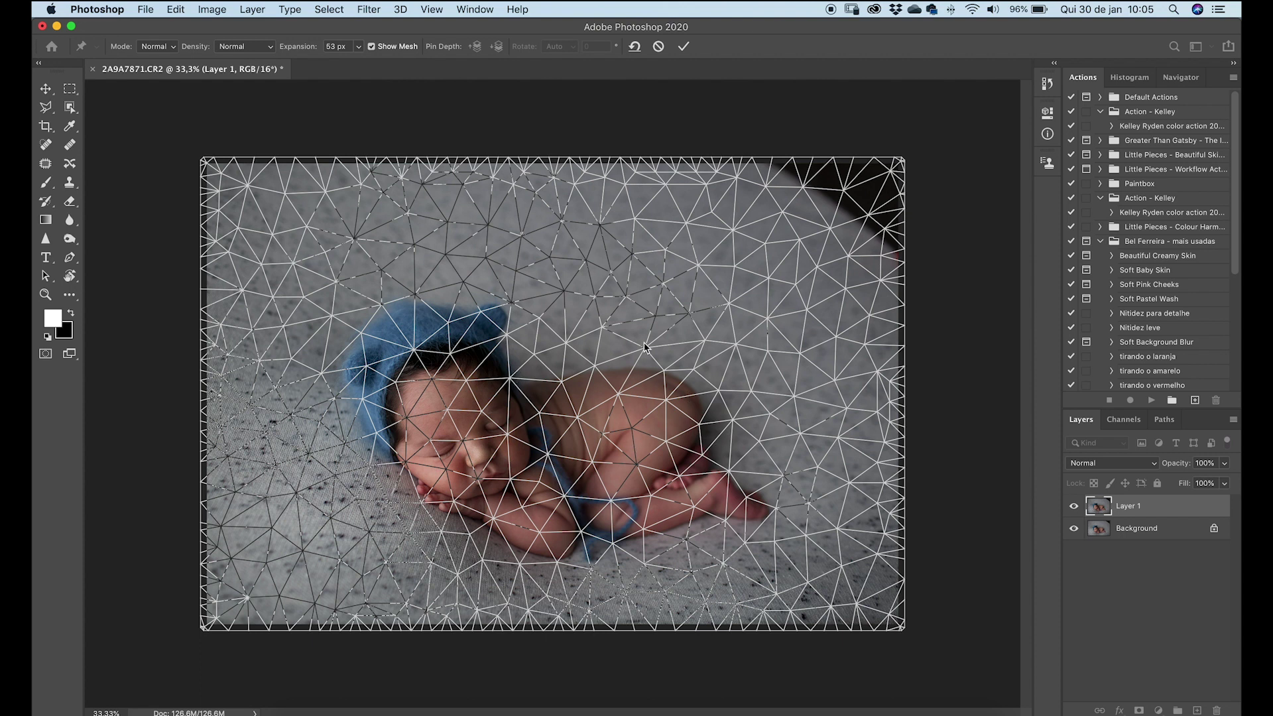
click(358, 47)
click(375, 46)
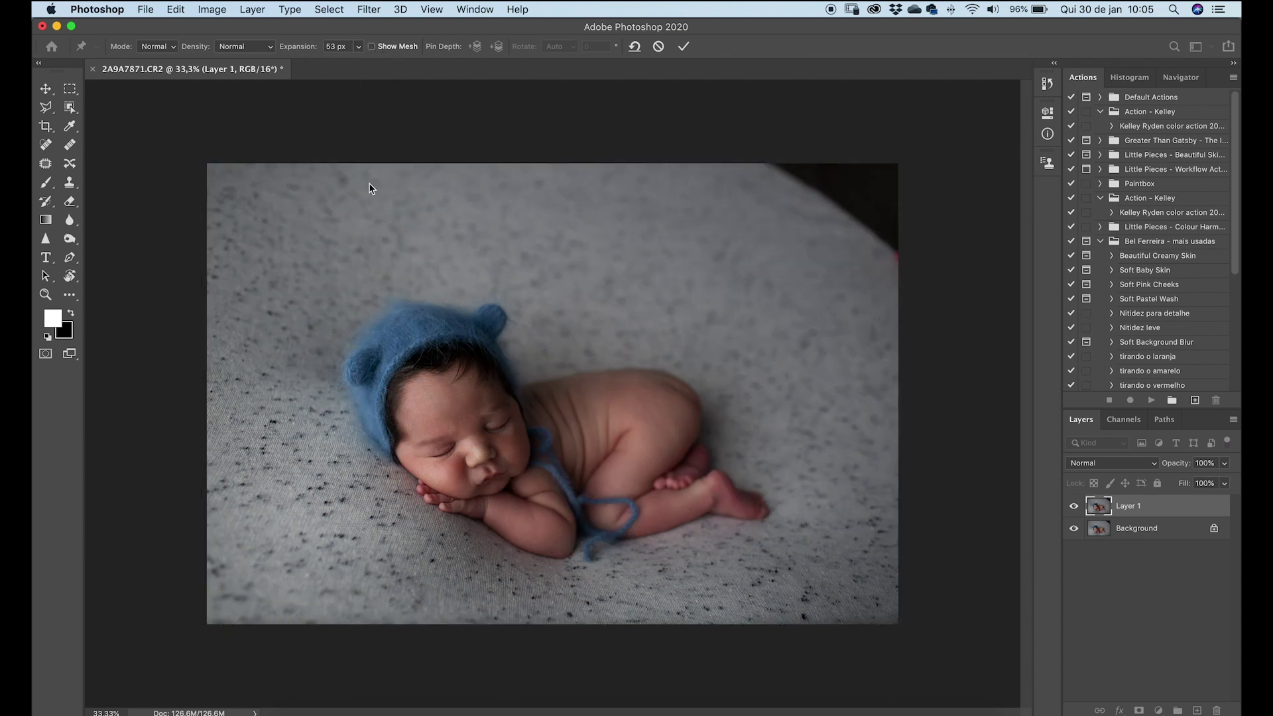
- Place anchor pins around the blue bear hat, from the nape over the ears and down to the cheek
click(527, 392)
click(514, 346)
click(496, 301)
click(393, 292)
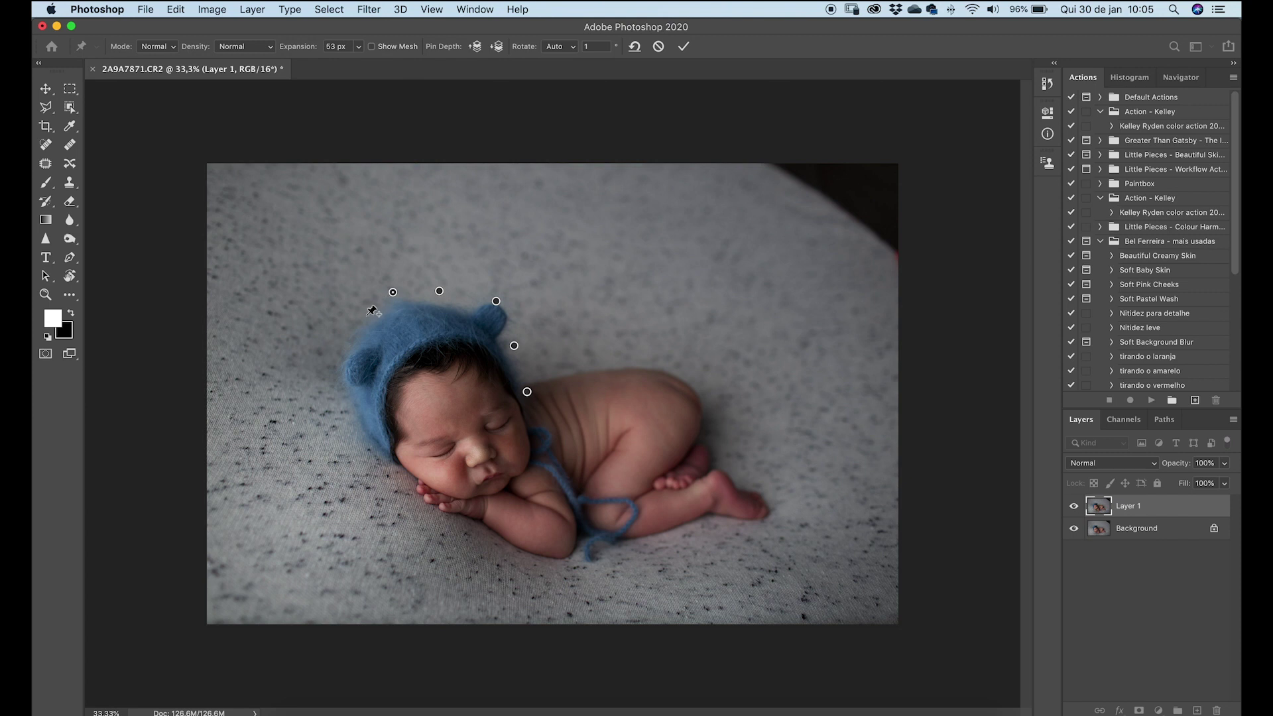
click(365, 316)
click(338, 359)
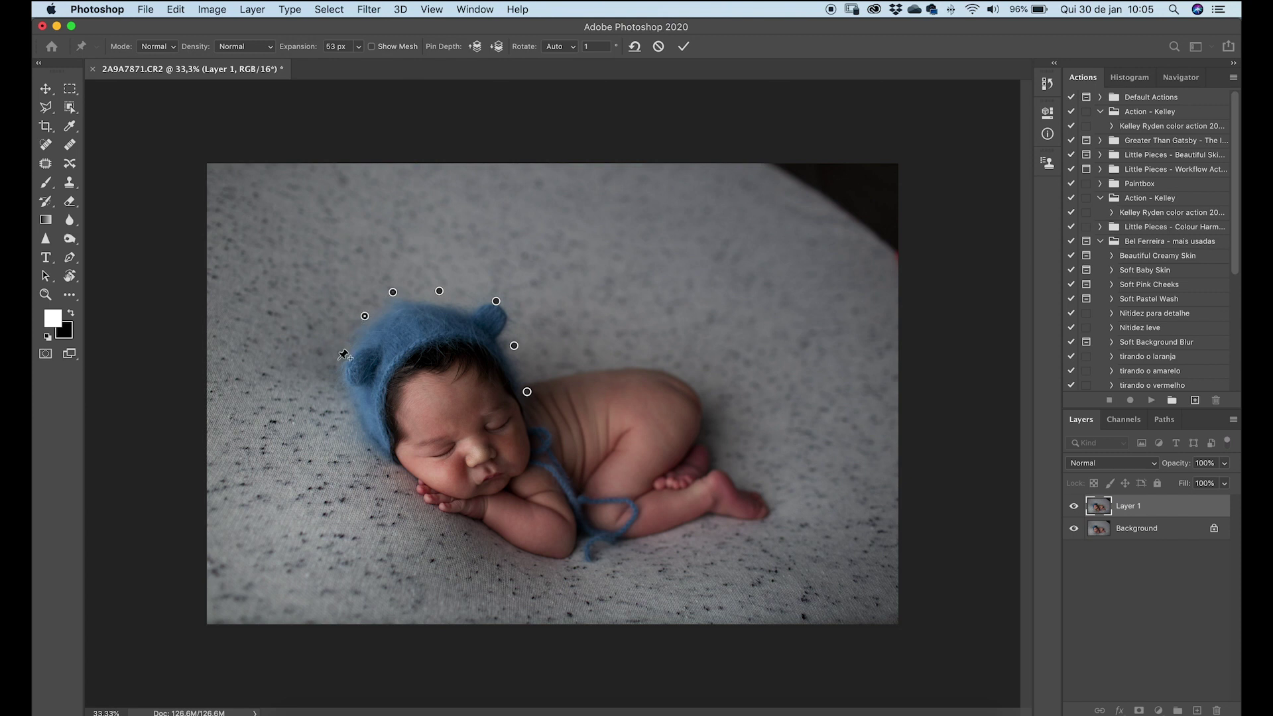
click(349, 414)
click(385, 467)
- Continue the anchor pins below the hands and elbow and back up between the arm and body to the neck
click(450, 520)
click(500, 550)
click(576, 568)
click(582, 514)
click(555, 444)
click(543, 418)
click(544, 407)
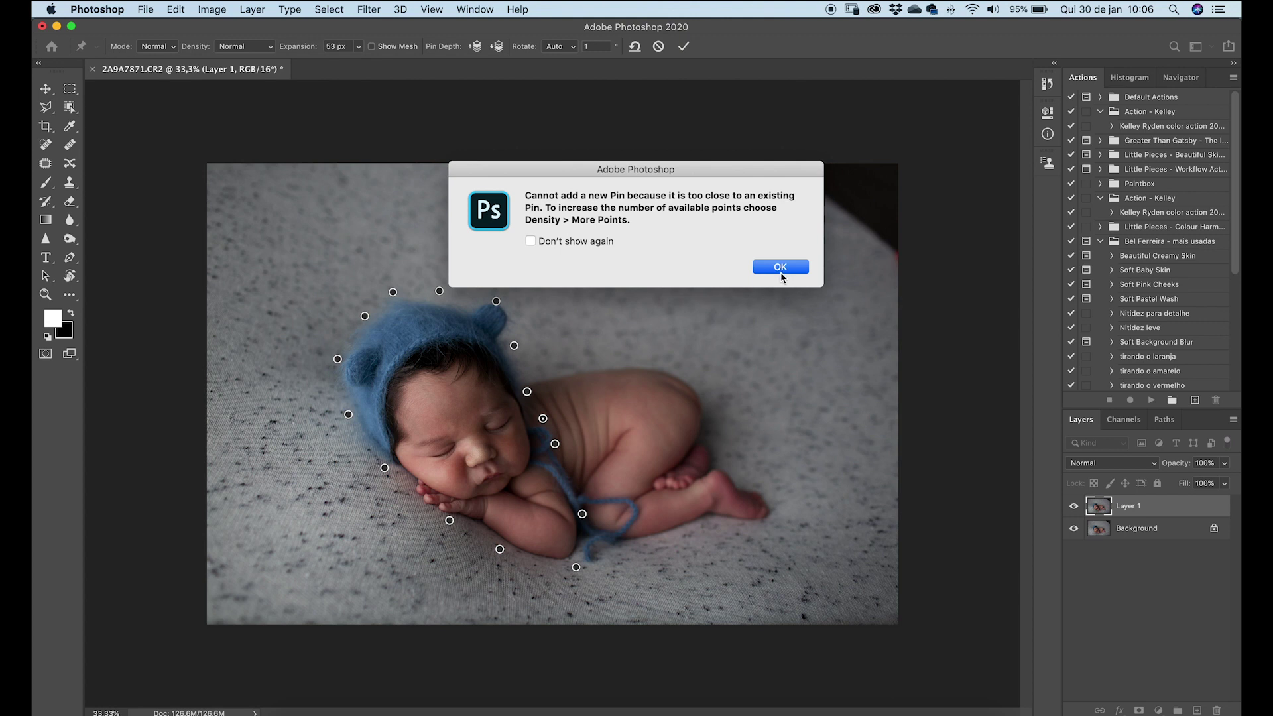
click(782, 266)
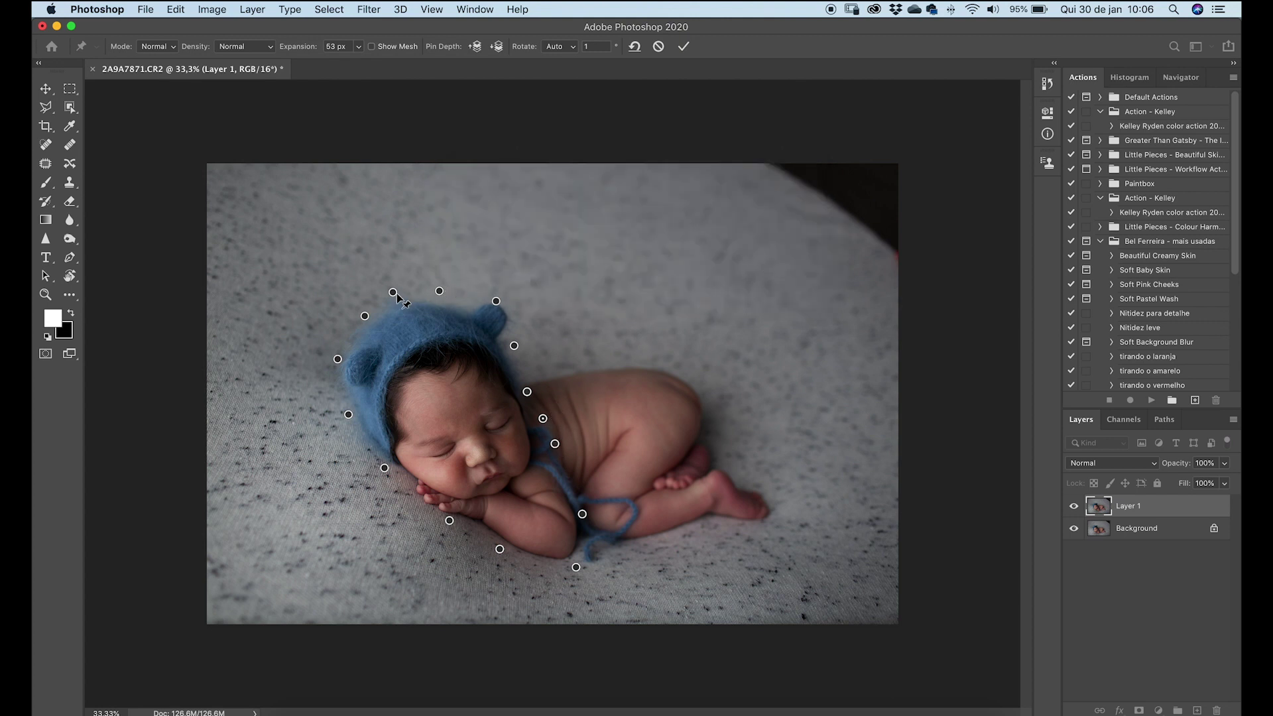
- Try nudging the pins around the hat and cheek and lifting the baby's bottom with an extra pin, undoing each move
mouse_move(393, 292)
mouse_down()
mouse_move(392, 279)
mouse_move(395, 292)
mouse_up()
key(super+z)
click(372, 46)
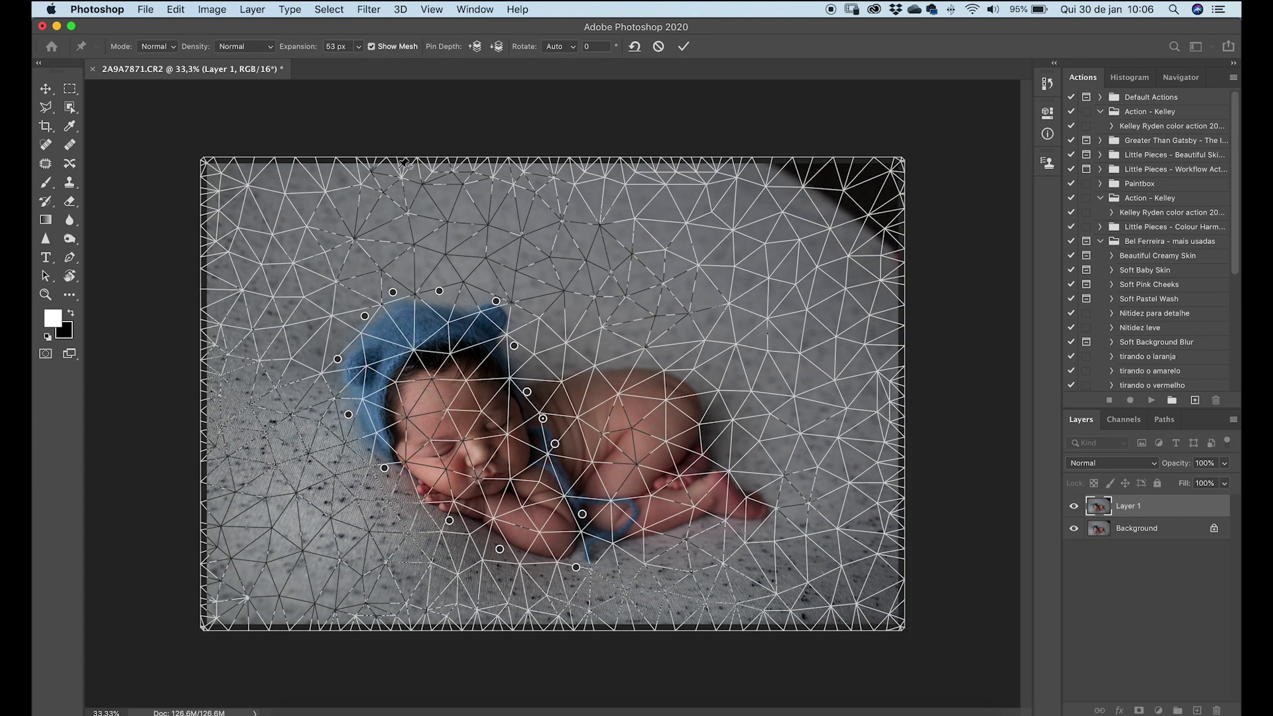
drag(366, 320, 382, 321)
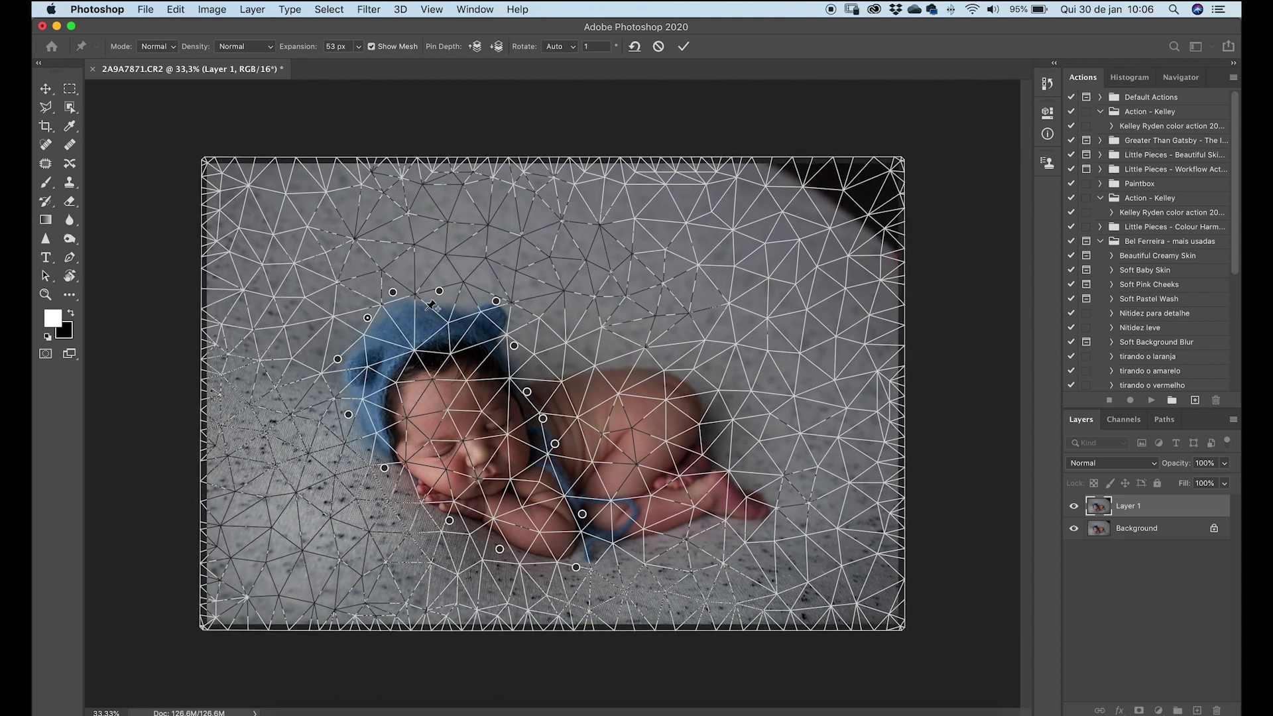
click(371, 48)
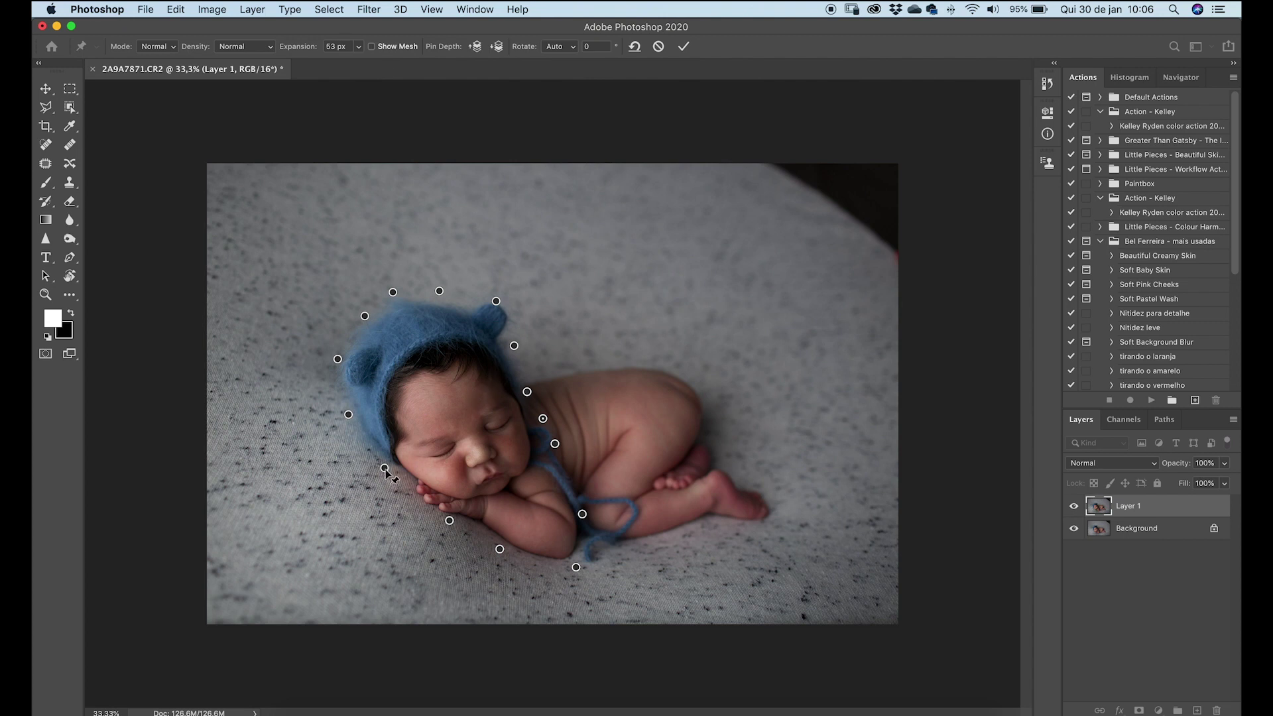
drag(385, 469, 380, 480)
key(super+z)
drag(695, 352, 695, 321)
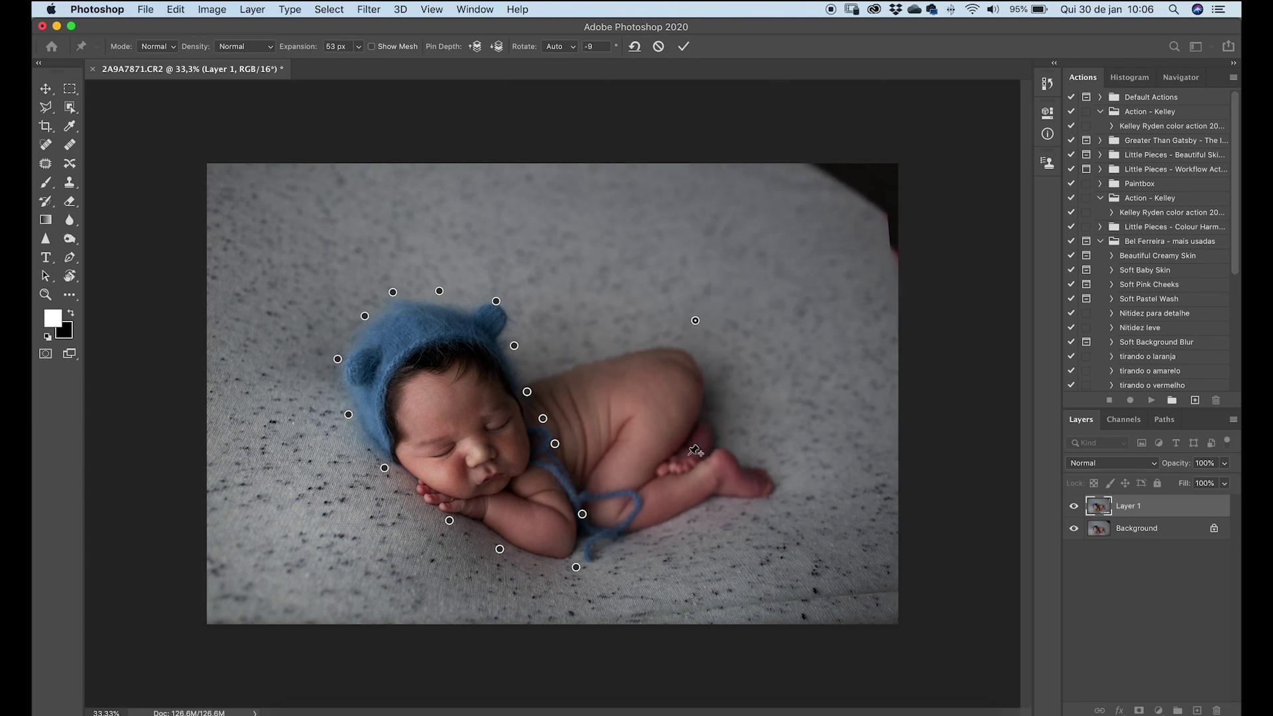
key(super+z)
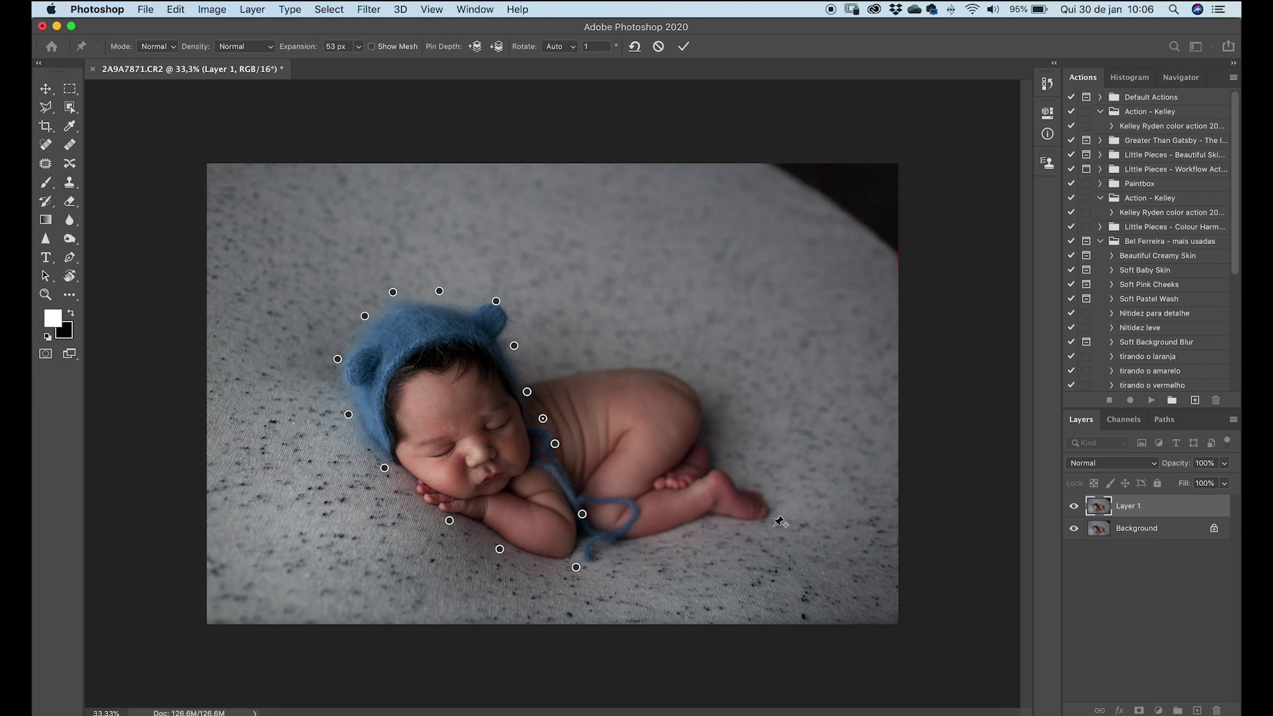
- Pull a new pin beside the feet slightly inward, raise the back with another pin, and apply the warp
drag(777, 520, 763, 510)
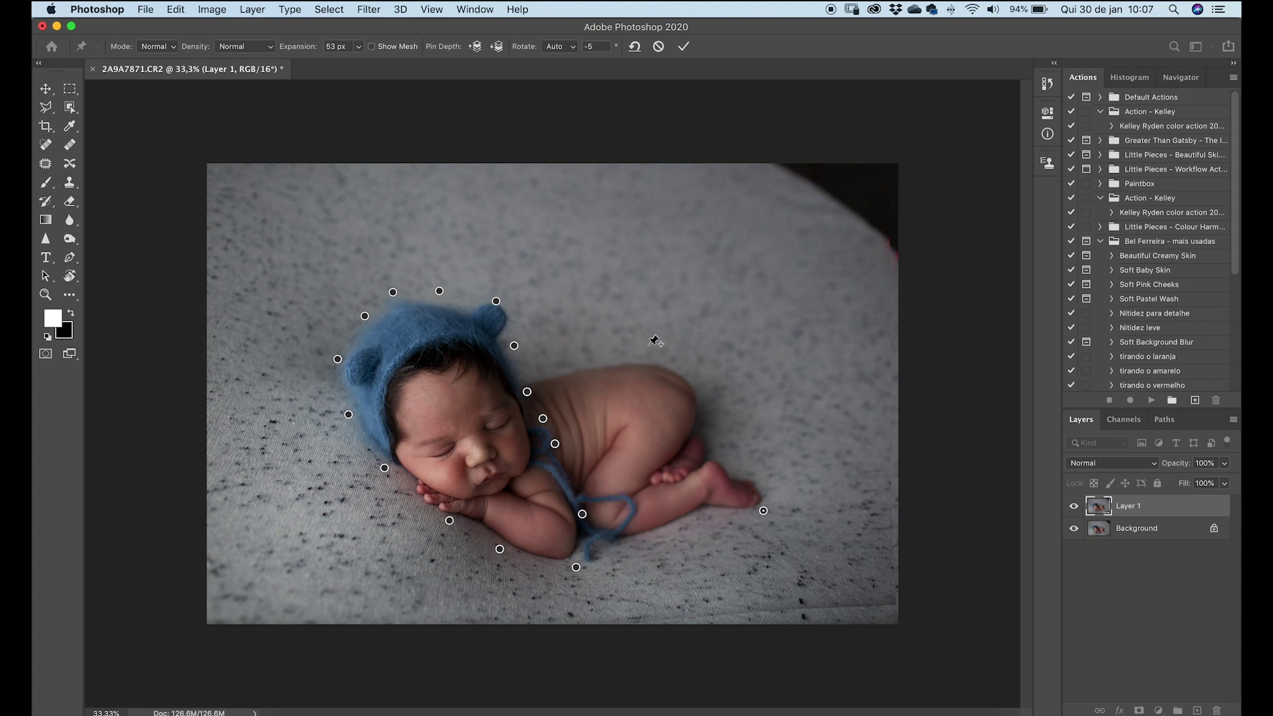
drag(647, 341, 646, 337)
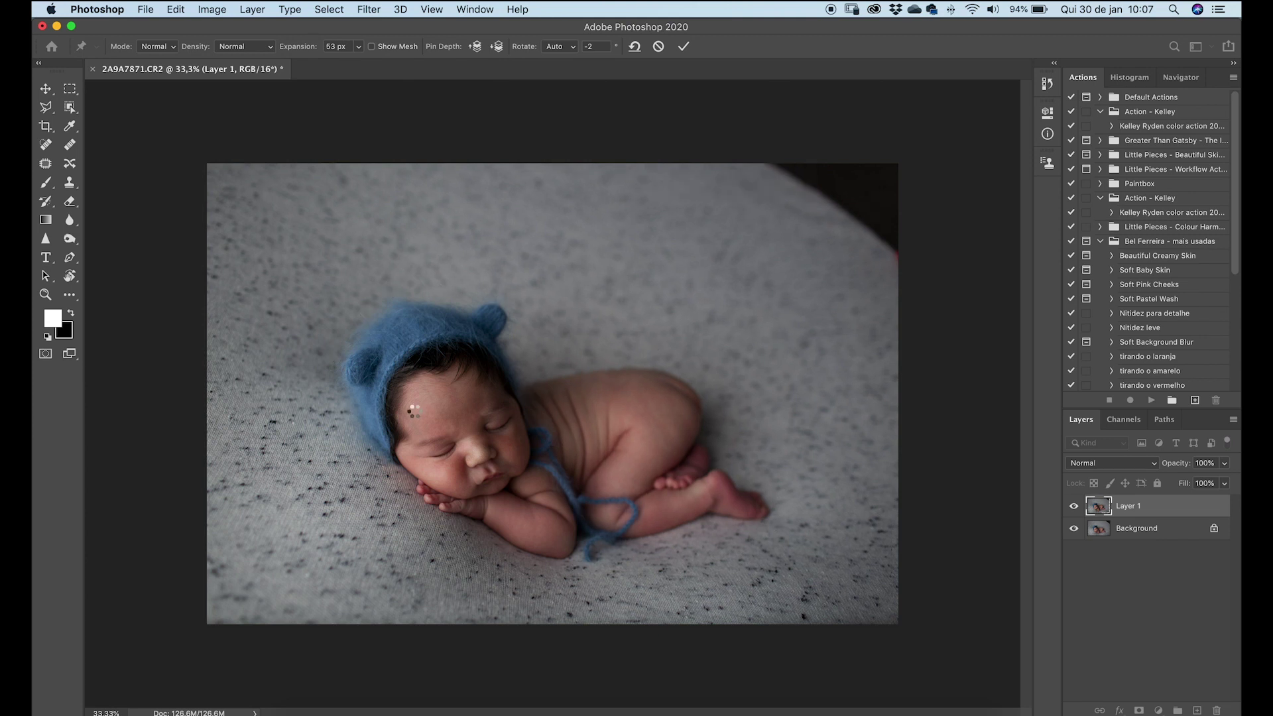
key(Return)
key(b)
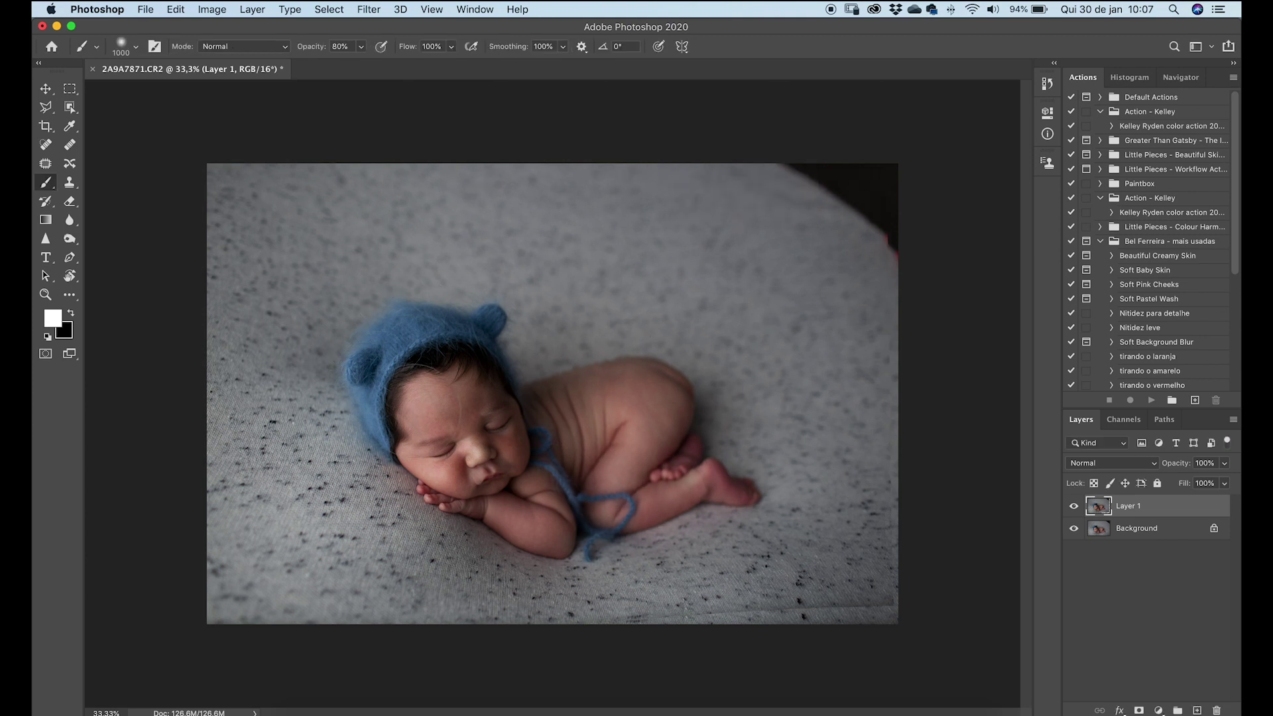
- Compare the warped layer with the original by hiding and showing it, keeping only the one warped copy
click(1075, 507)
click(1075, 509)
click(1074, 509)
click(1074, 508)
key(super+j)
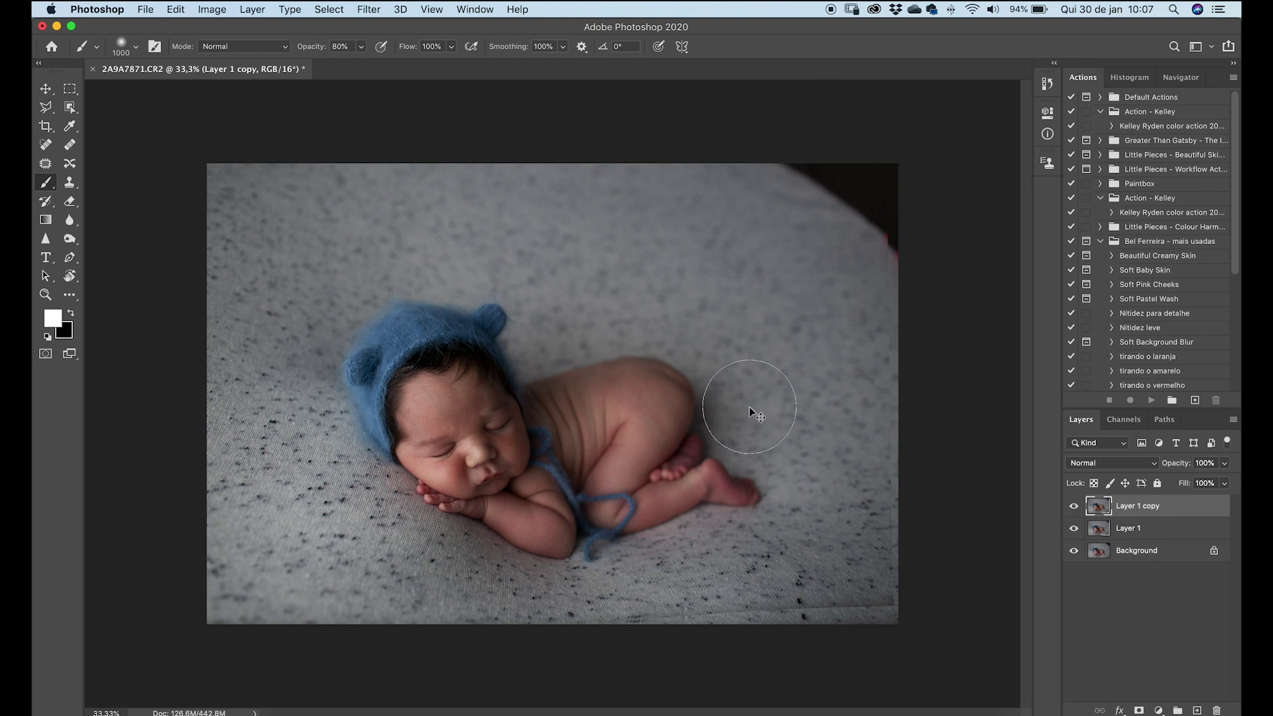
key(super+z)
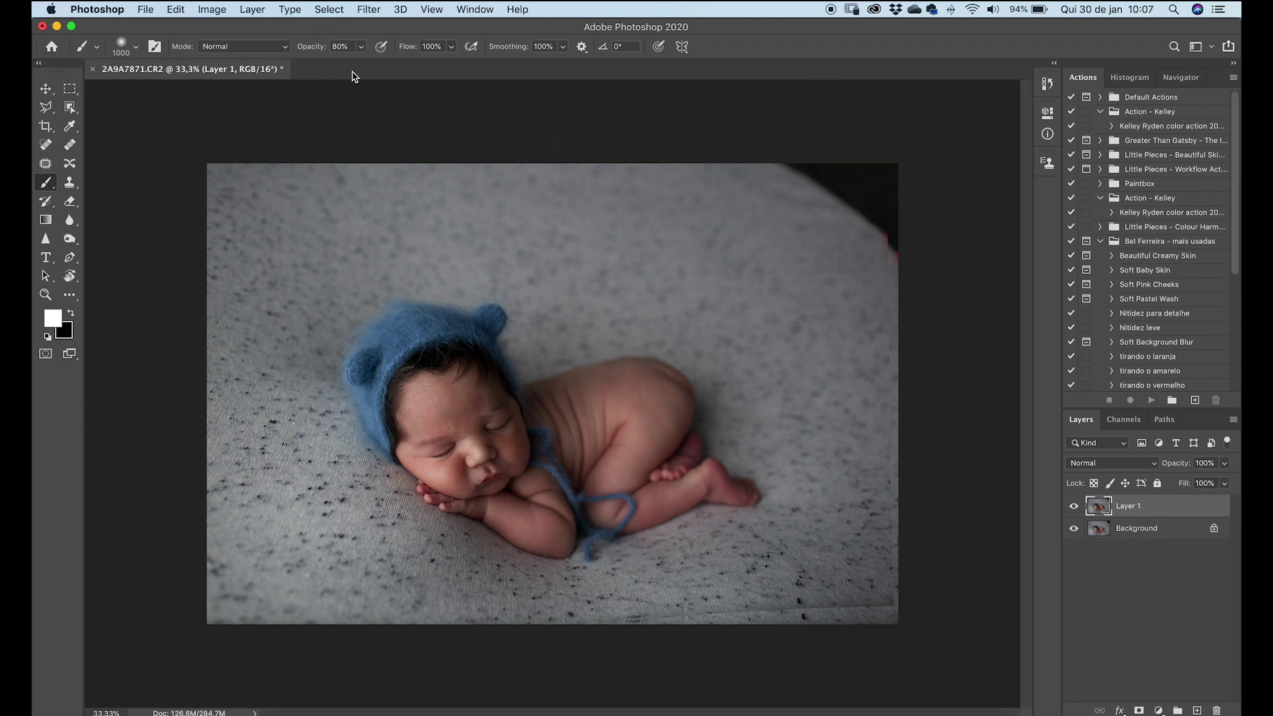
- Start Puppet Warp again on Layer 1 and pin from the nape down past the shoulder and arm to the hands
click(179, 10)
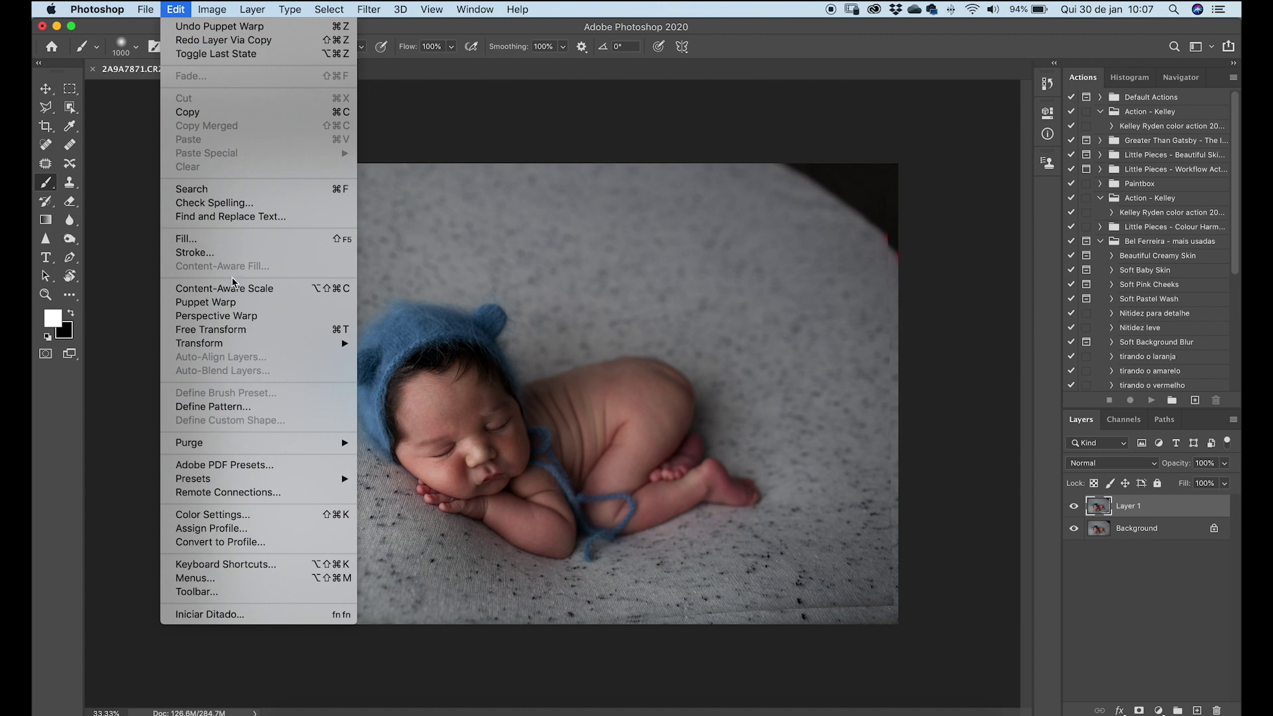
click(205, 303)
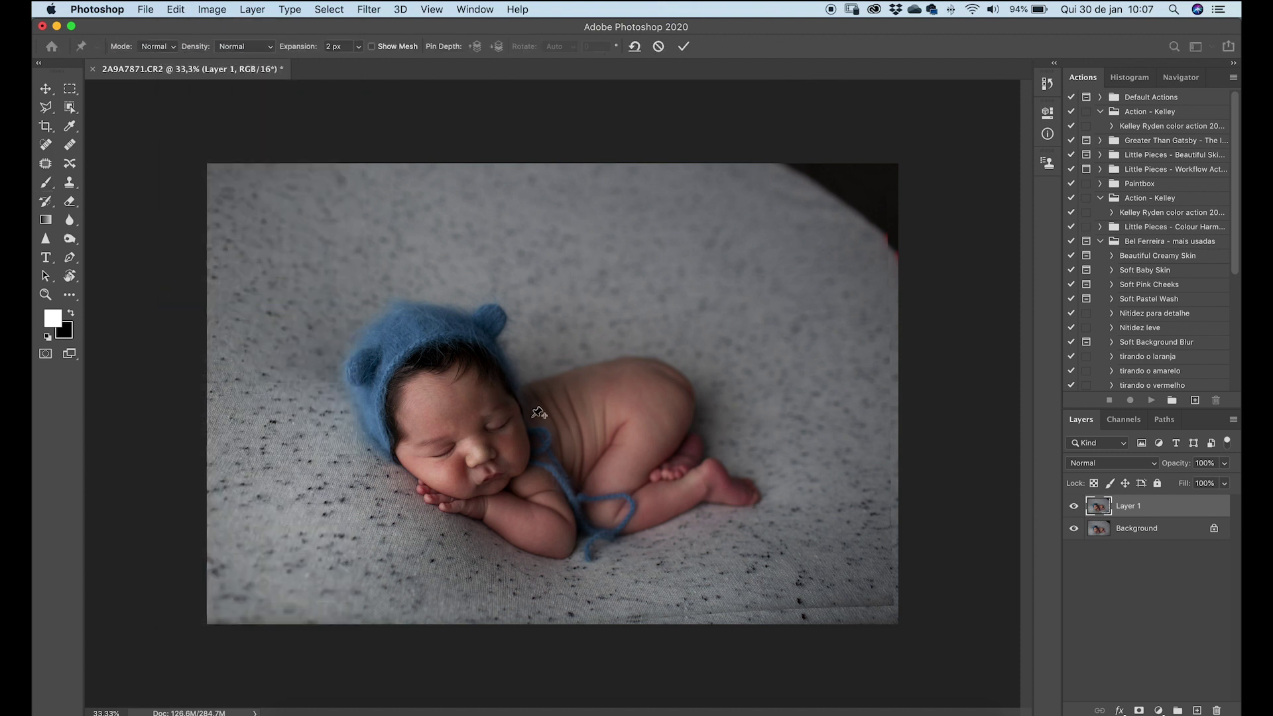
click(525, 379)
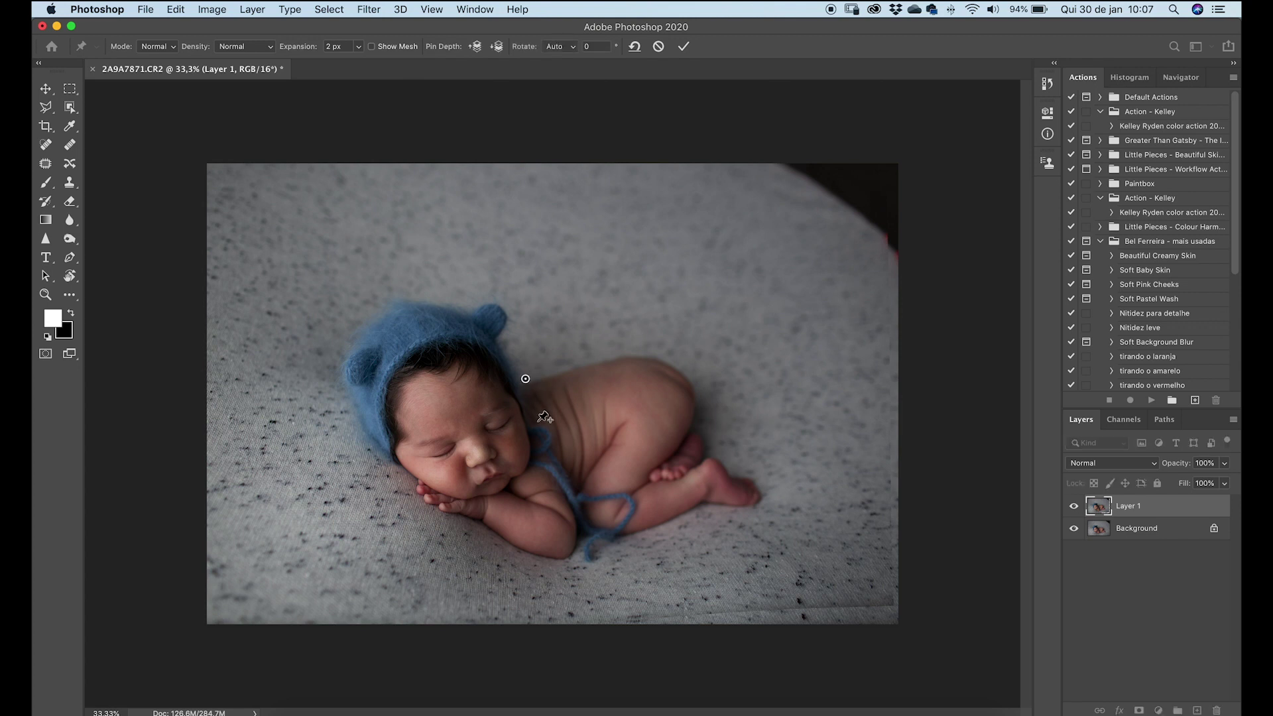
click(542, 428)
click(529, 488)
click(484, 525)
- Place anchor pins around the elbow, legs, feet, bottom and upper back to hold the body in place
click(548, 563)
click(622, 553)
click(693, 531)
click(758, 520)
click(776, 471)
click(725, 431)
click(708, 366)
click(649, 339)
click(578, 355)
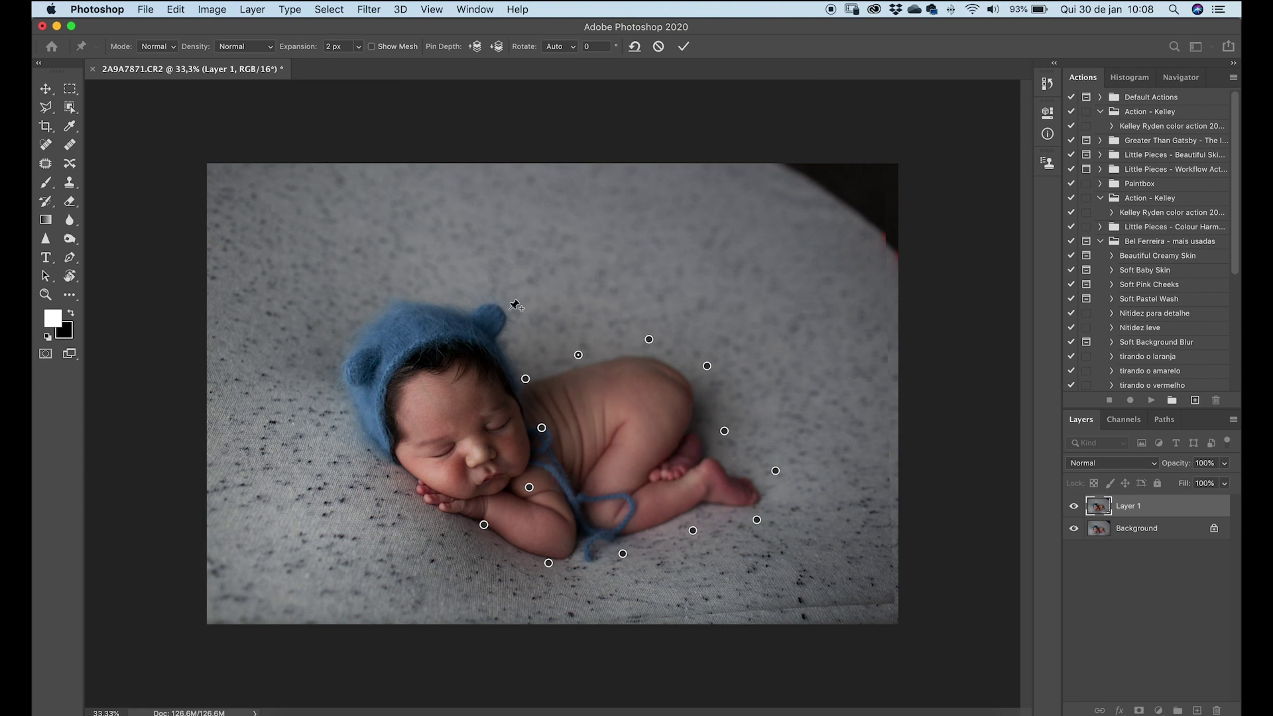
- Place anchor pins around the outside of the blue hat, from above the ear down to beside the cheek
click(473, 295)
click(346, 344)
click(392, 302)
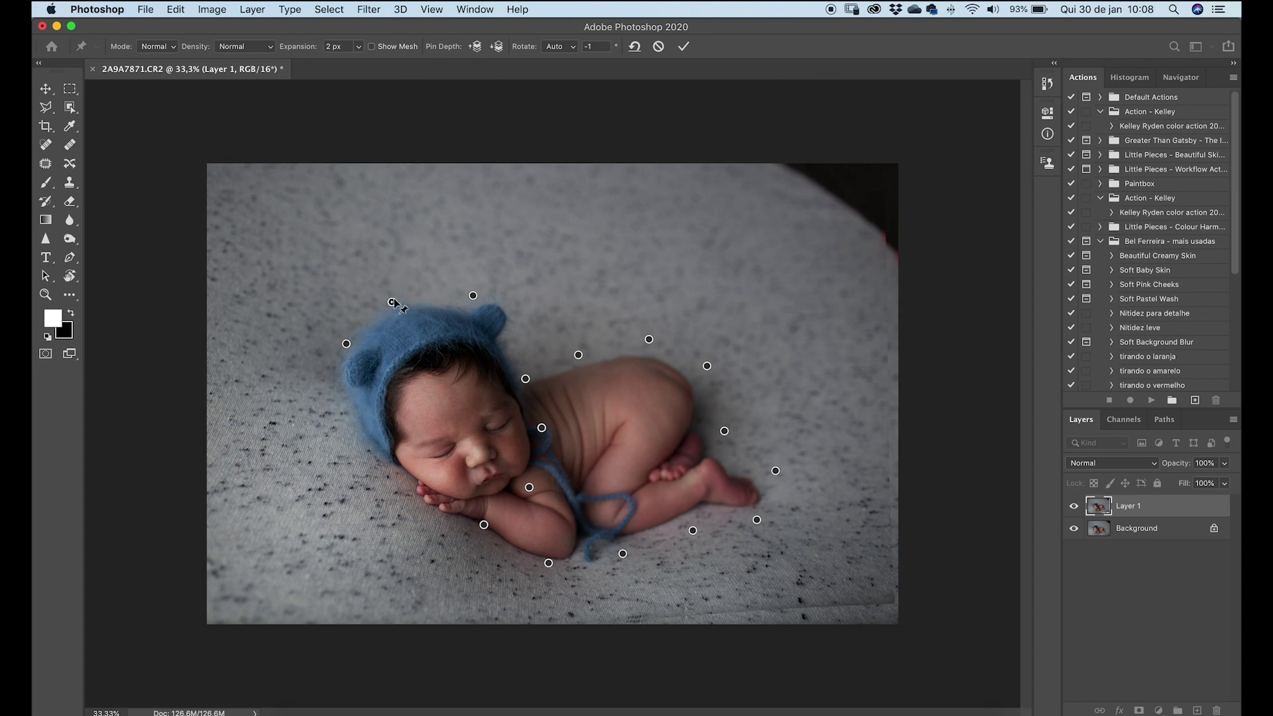
click(365, 429)
- Pin below the chin and beside the hands, nudge the hand pin slightly inward, and apply the warp
click(491, 506)
click(781, 267)
click(492, 493)
drag(407, 510, 412, 511)
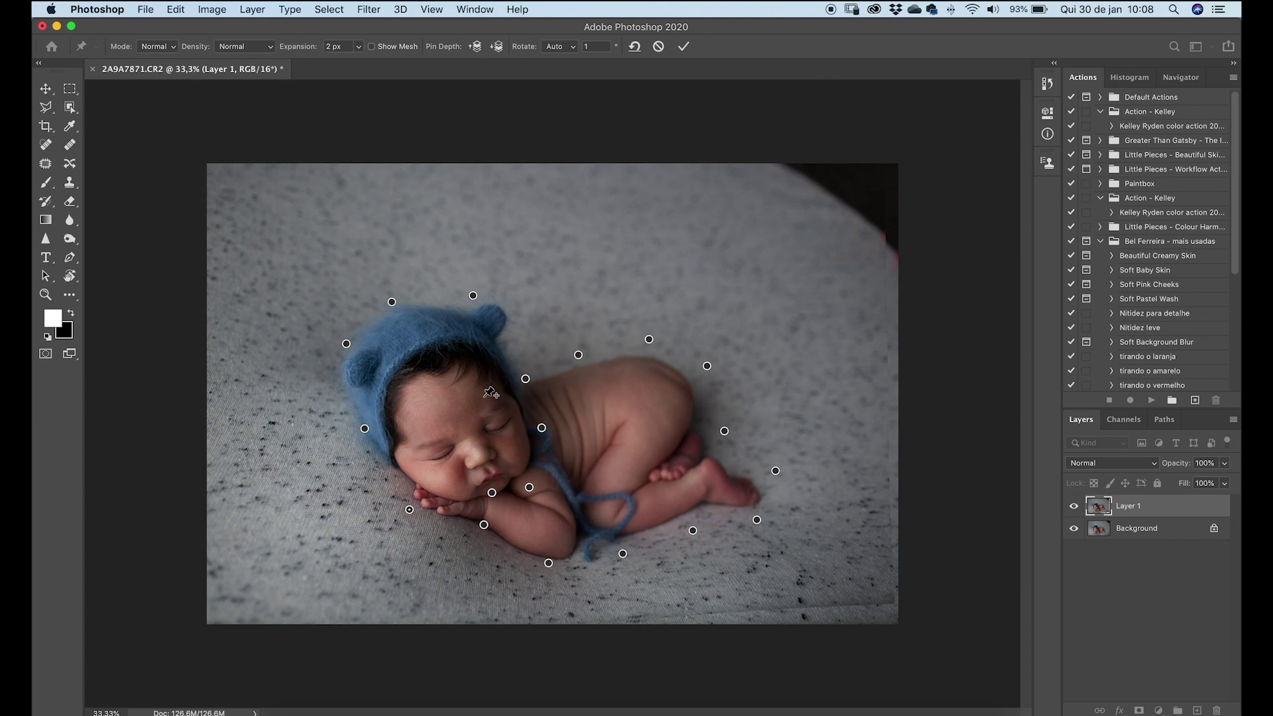
key(Return)
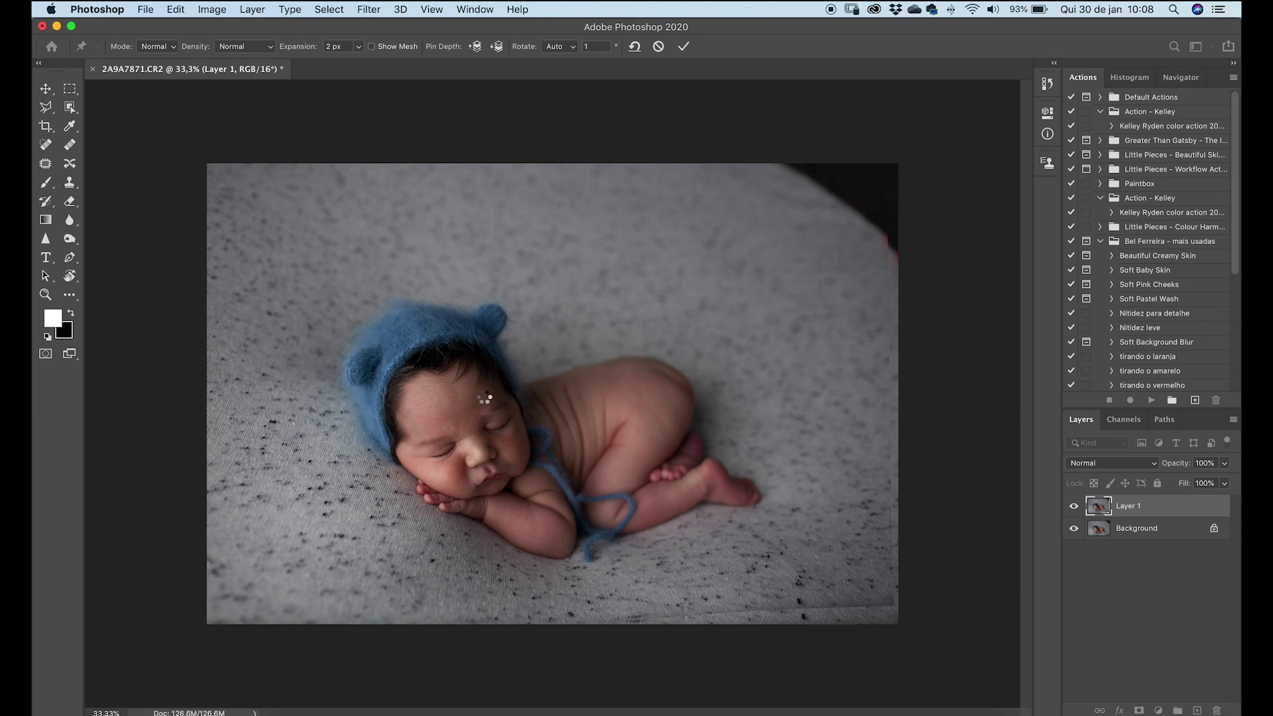
key(b)
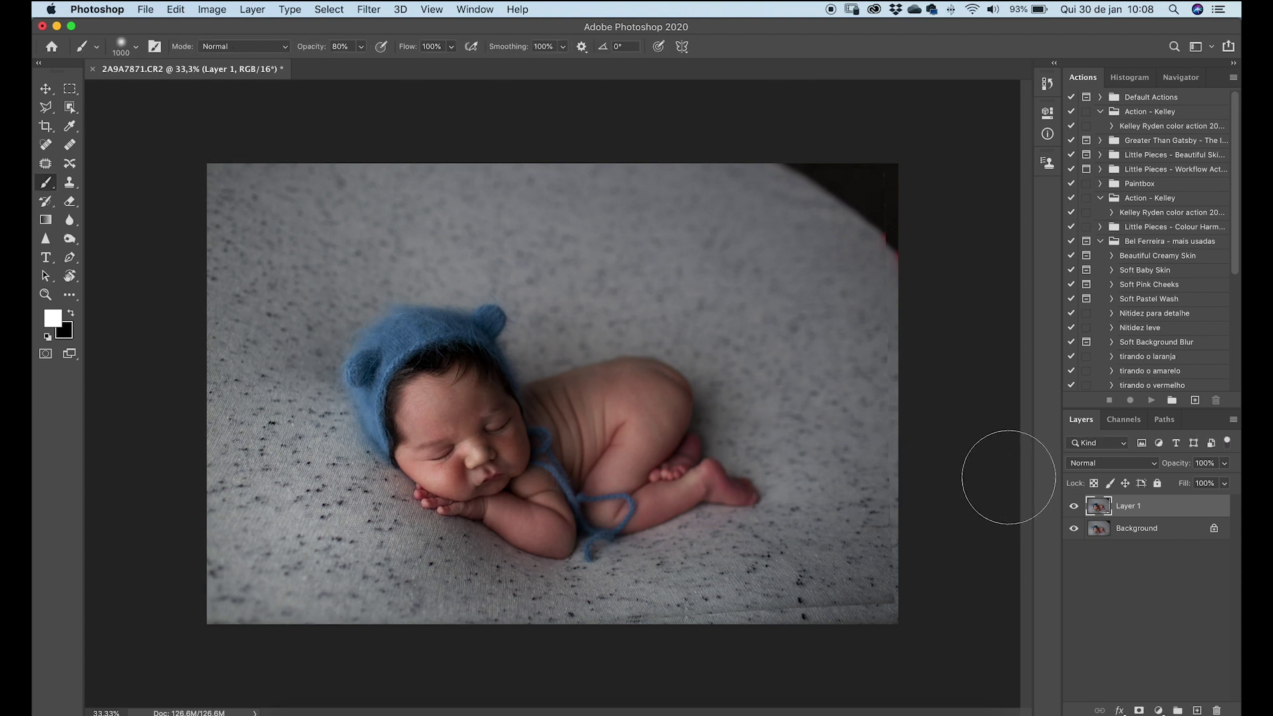
- Compare the warped Layer 1 with the original photo by repeatedly hiding and showing it
click(1074, 508)
click(1074, 508)
click(1076, 508)
click(1075, 509)
click(1075, 508)
click(1075, 509)
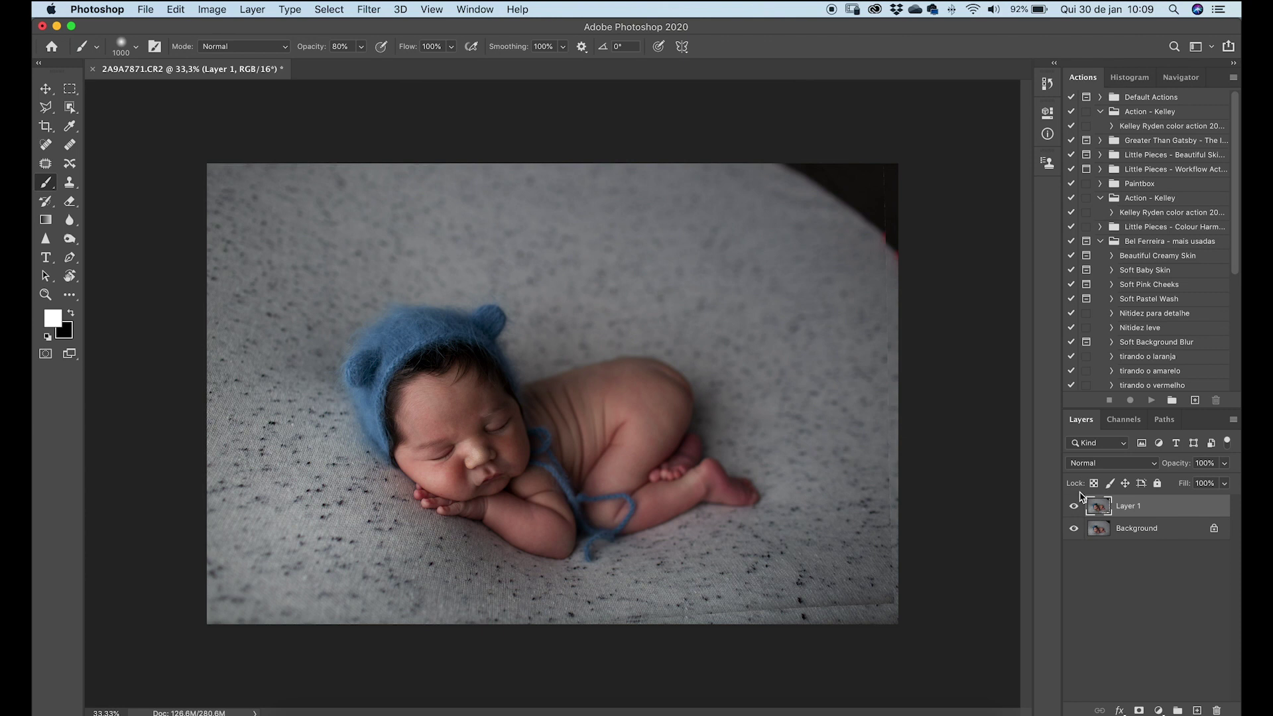
- Stamp the visible layers into a new layer and patch the dark upper-right corner with clean backdrop
key(super+alt+shift+e)
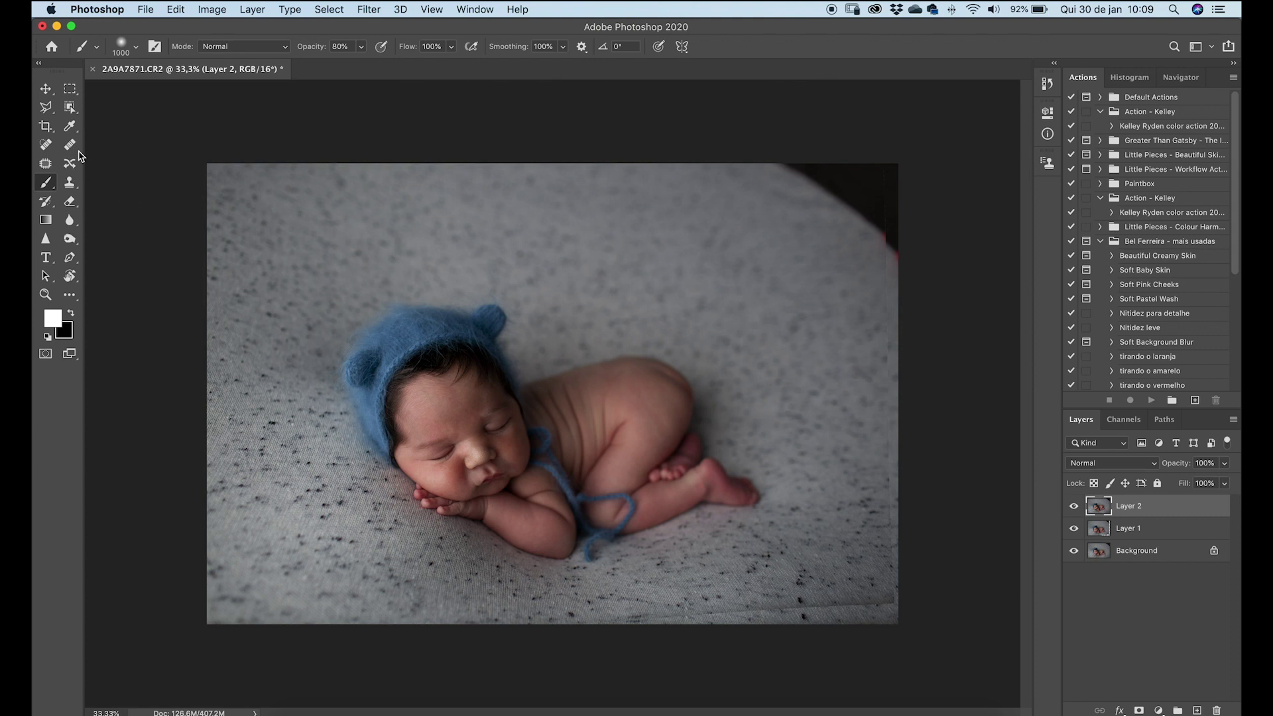
click(46, 168)
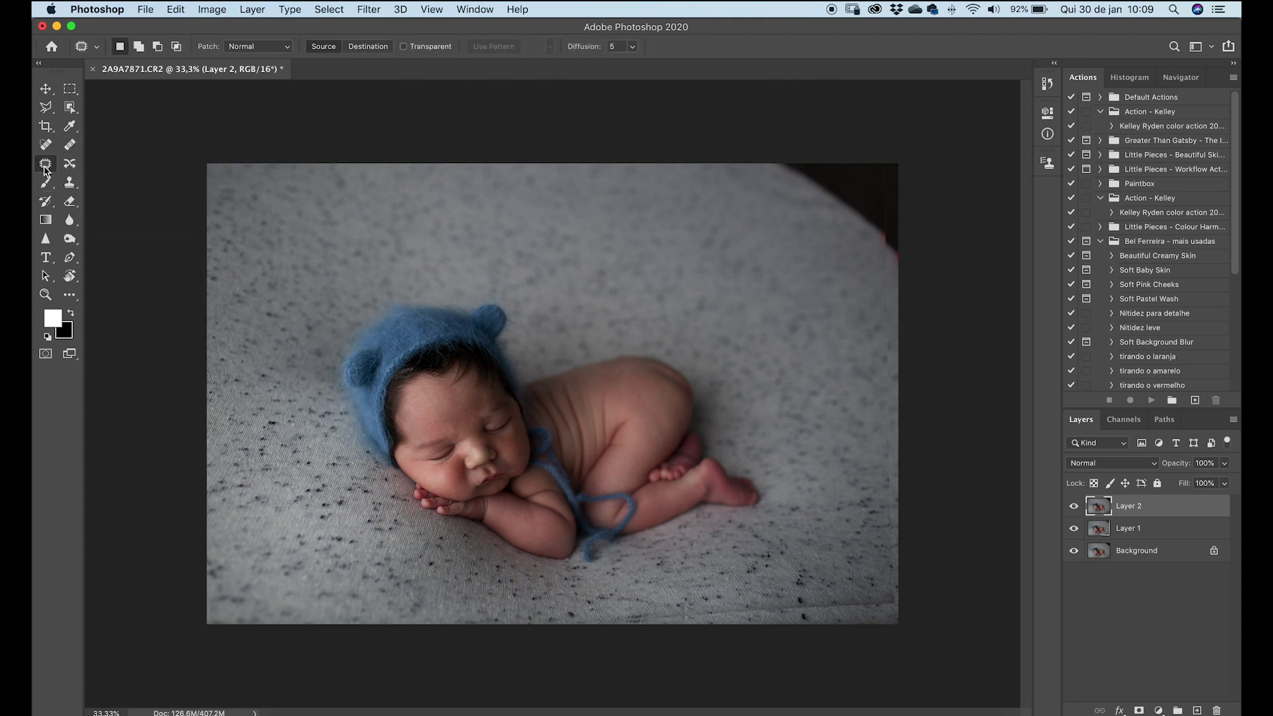
mouse_move(774, 165)
mouse_down()
mouse_move(786, 215)
mouse_move(904, 302)
mouse_move(967, 210)
mouse_move(868, 131)
mouse_move(737, 145)
mouse_up()
drag(791, 177, 793, 252)
key(super+d)
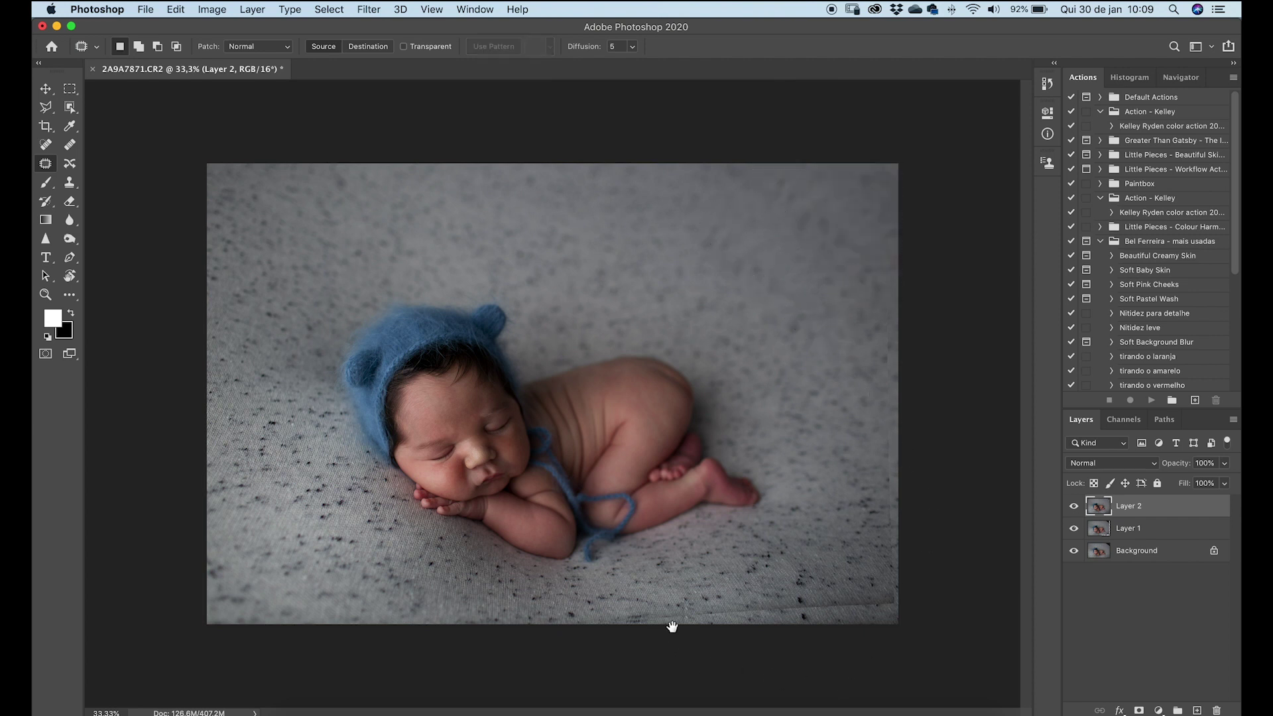
- Patch out a section of the fabric crease near the photo's lower-right edge
drag(670, 624, 537, 369)
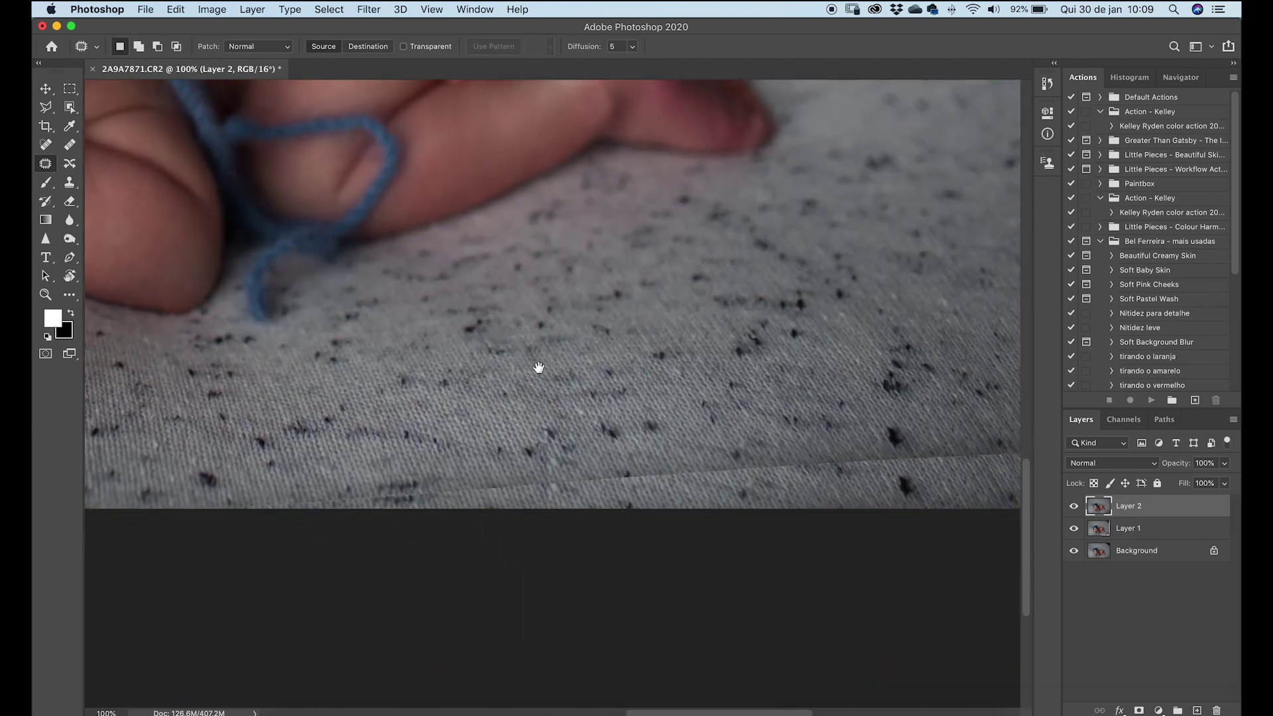
drag(721, 475, 631, 398)
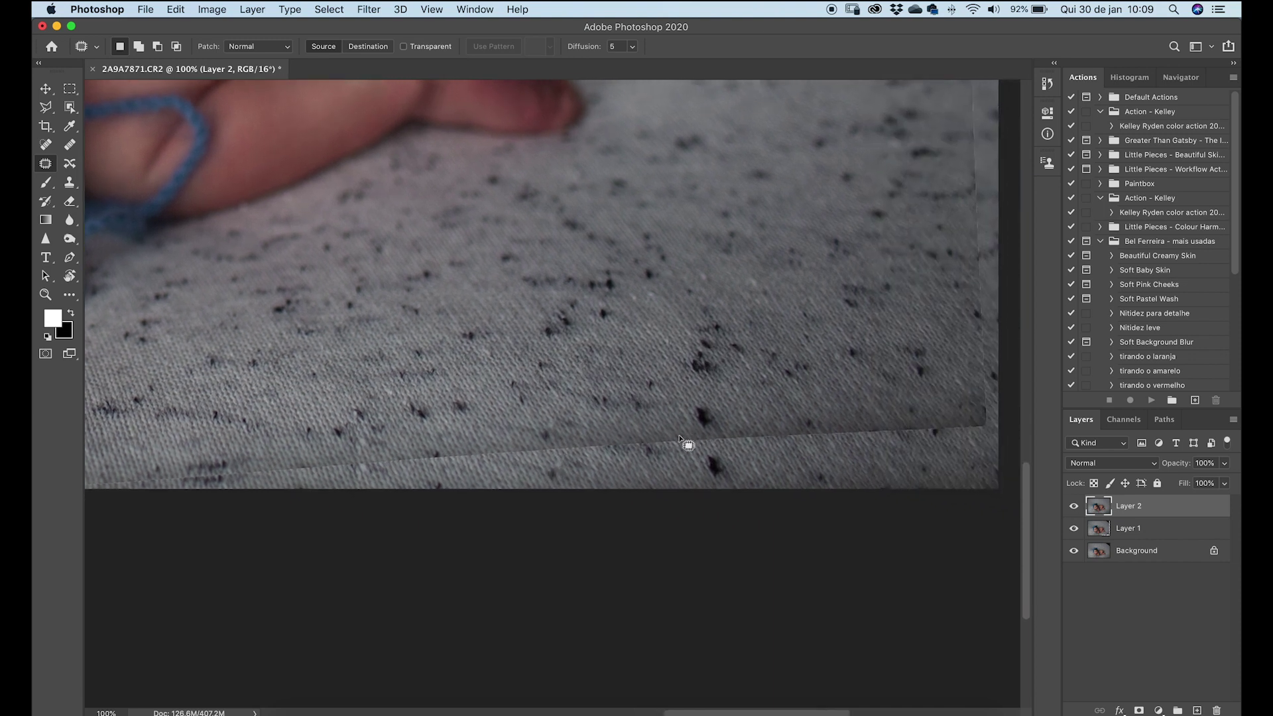
drag(774, 400, 955, 447)
scroll(915, 447, down, 1)
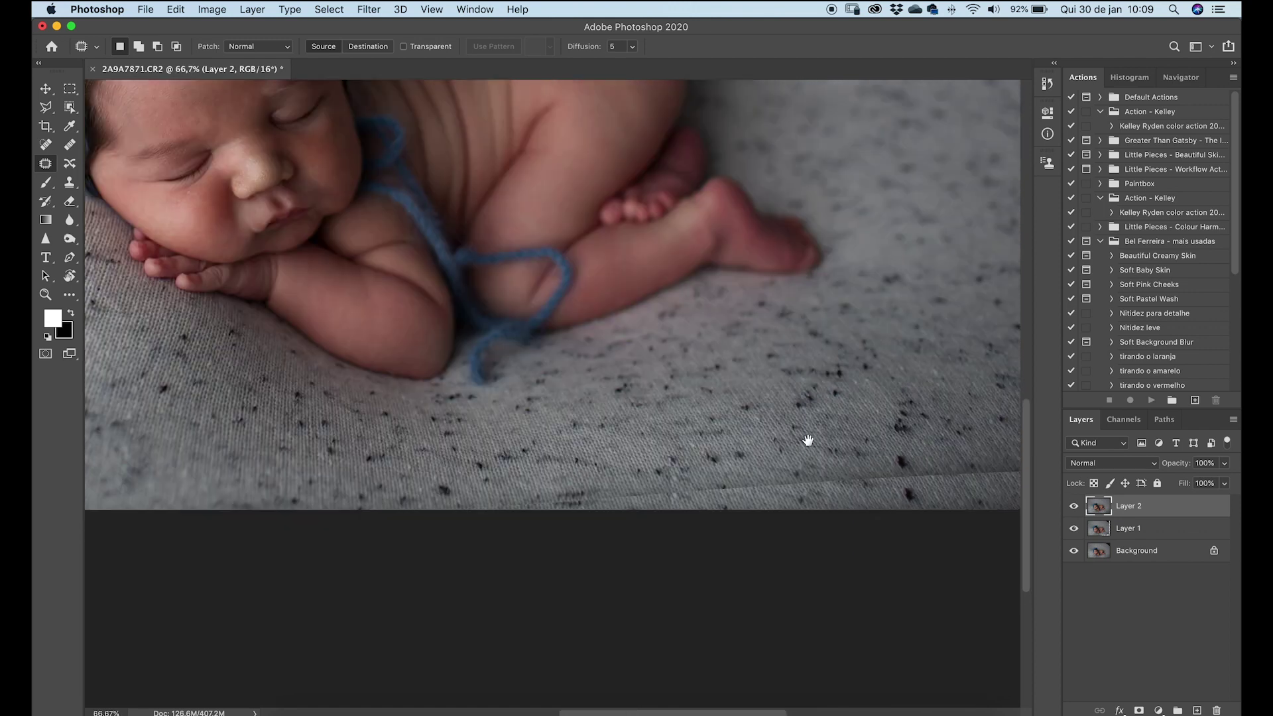
- Examine the backdrop's lower-right area for leftover crease and seam marks at several magnifications
scroll(809, 441, down, 1)
drag(813, 441, 685, 432)
drag(778, 427, 739, 579)
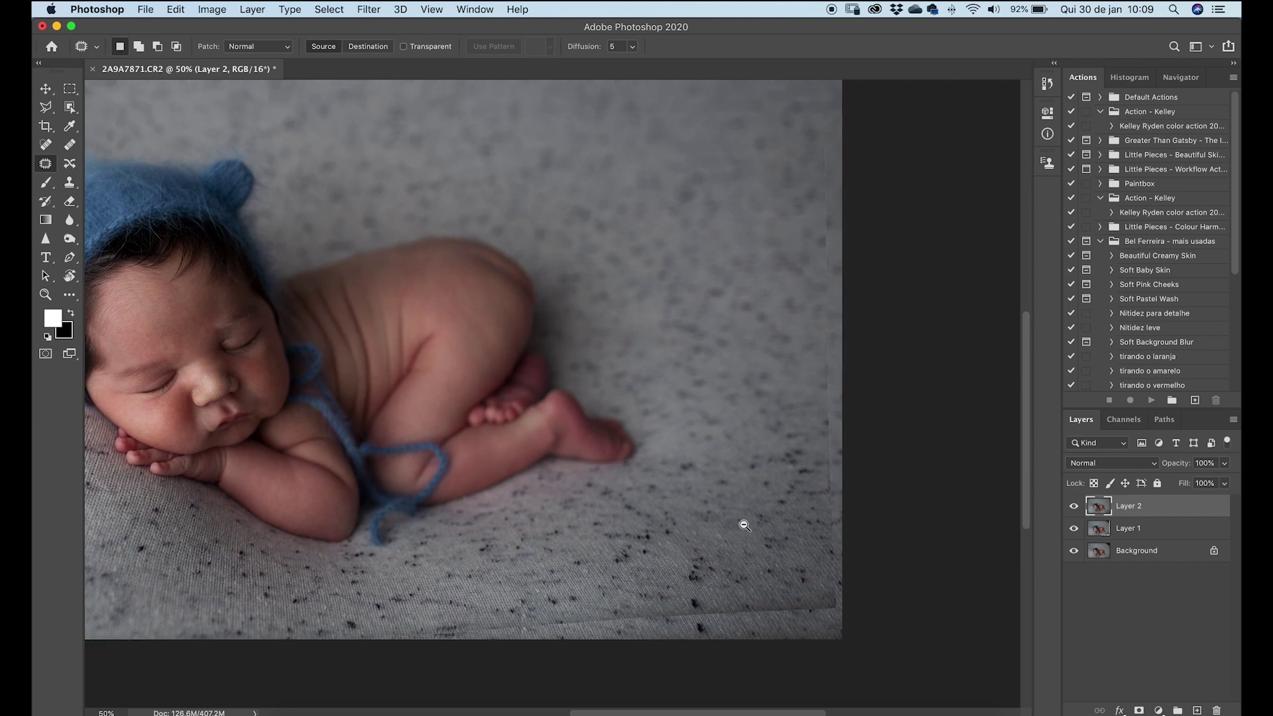
alt+click(752, 516)
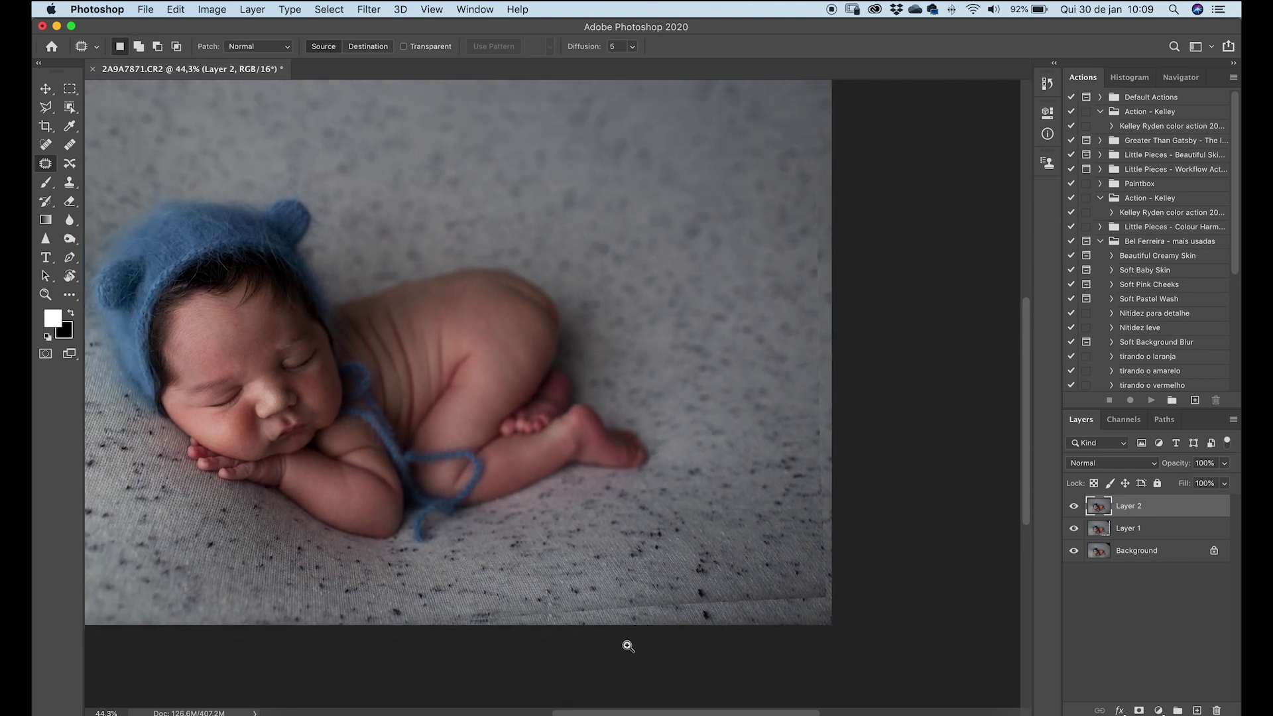
ctrl+click(625, 648)
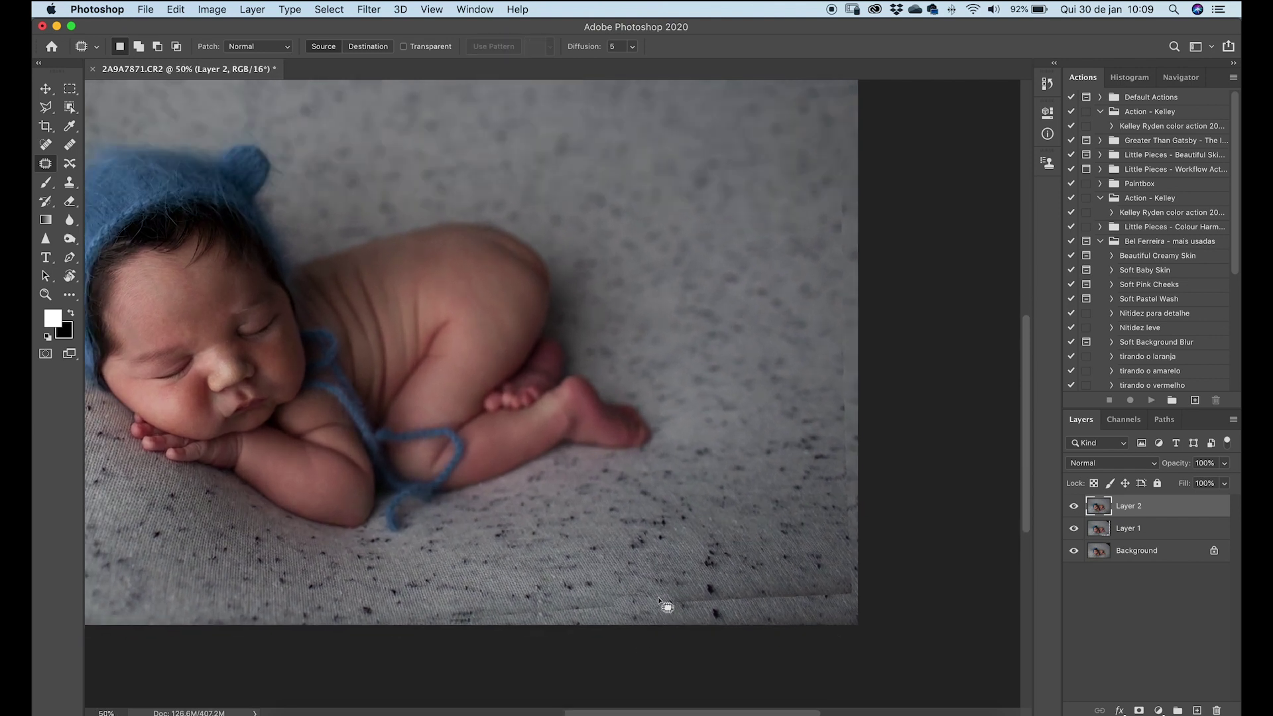
ctrl+click(664, 627)
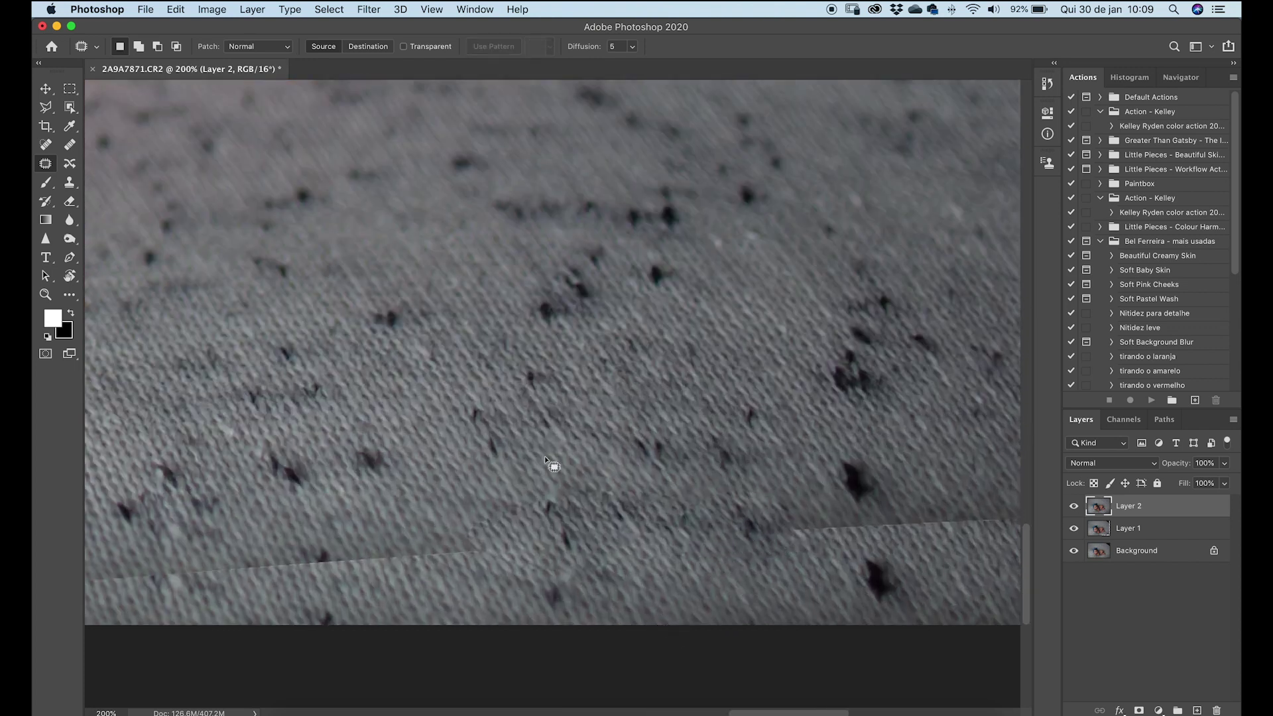
alt+click(587, 486)
alt+click(671, 432)
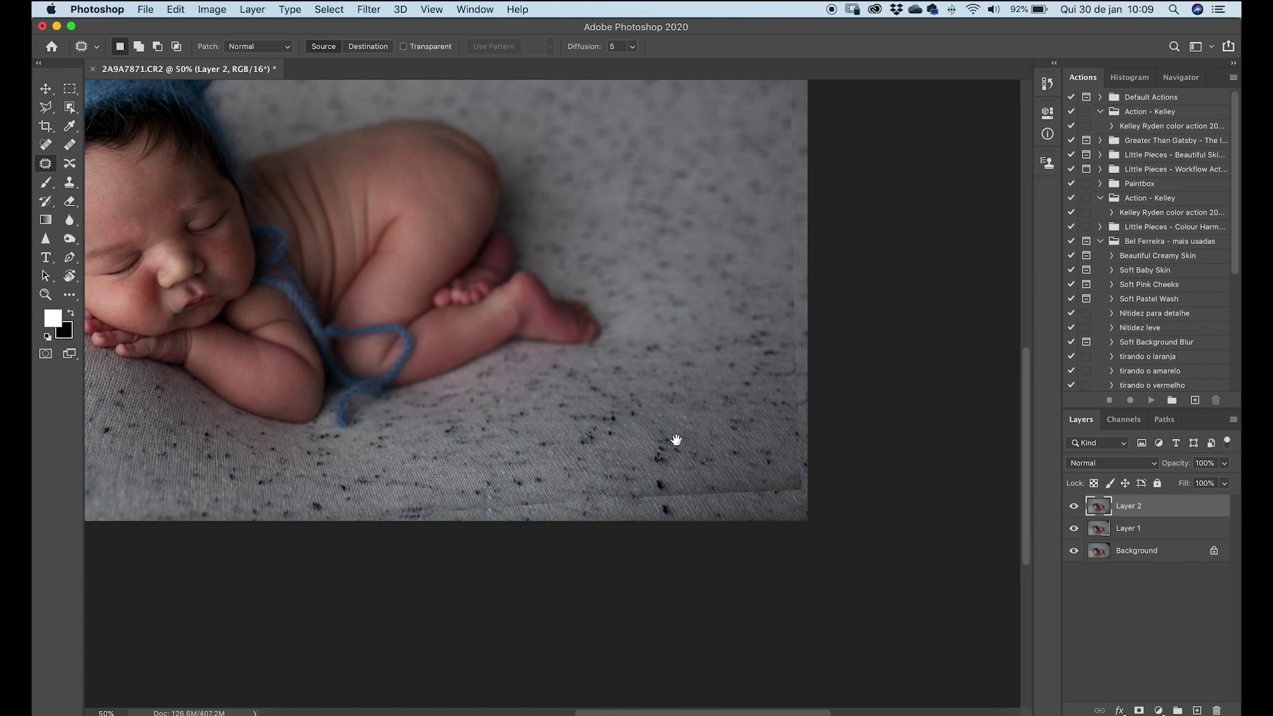
scroll(690, 471, up, 3)
alt+click(724, 418)
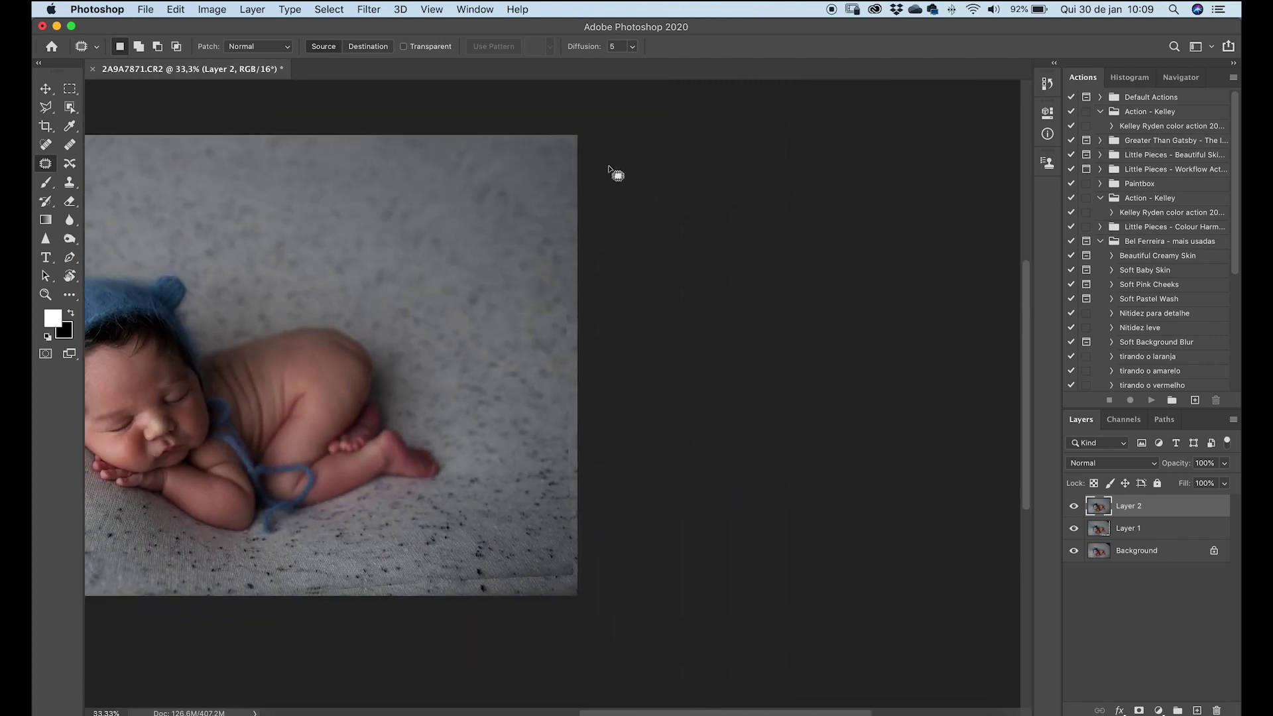
- Patch the vertical seam along the photo's right edge with nearby backdrop texture and clear the selection
drag(570, 358, 567, 406)
alt+click(612, 259)
drag(506, 376, 600, 293)
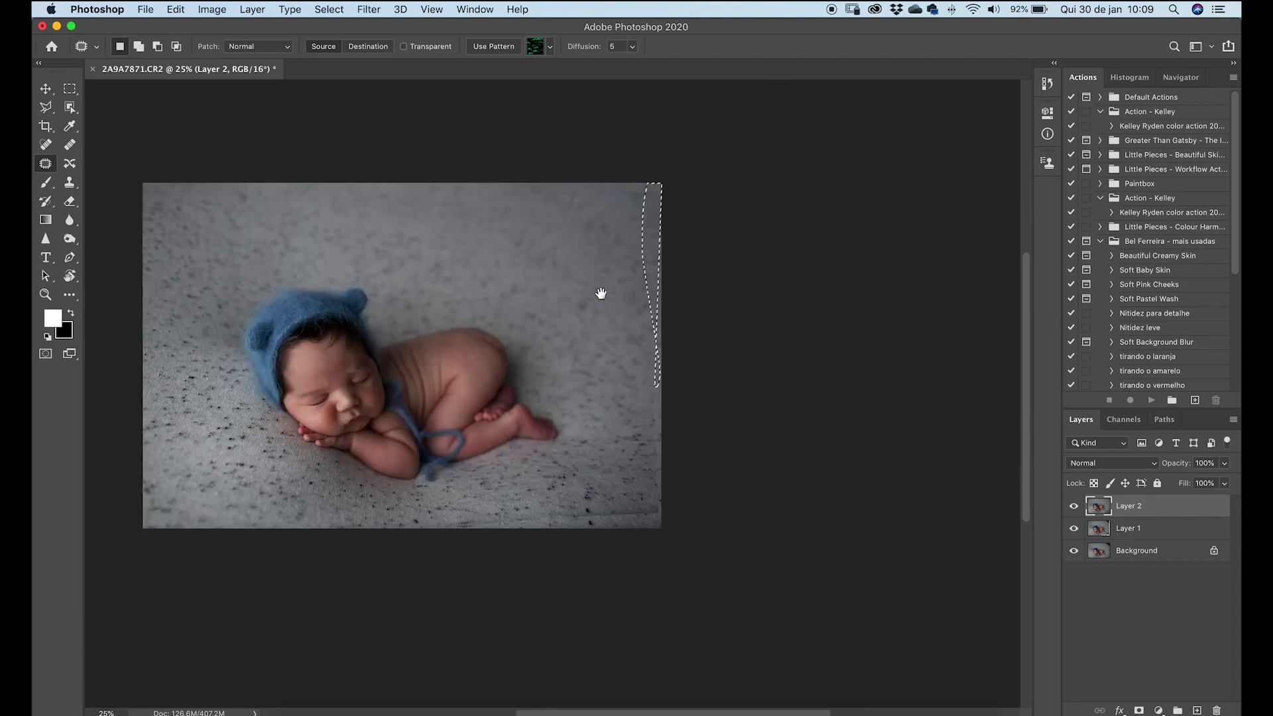
key(super+plus)
drag(891, 149, 871, 251)
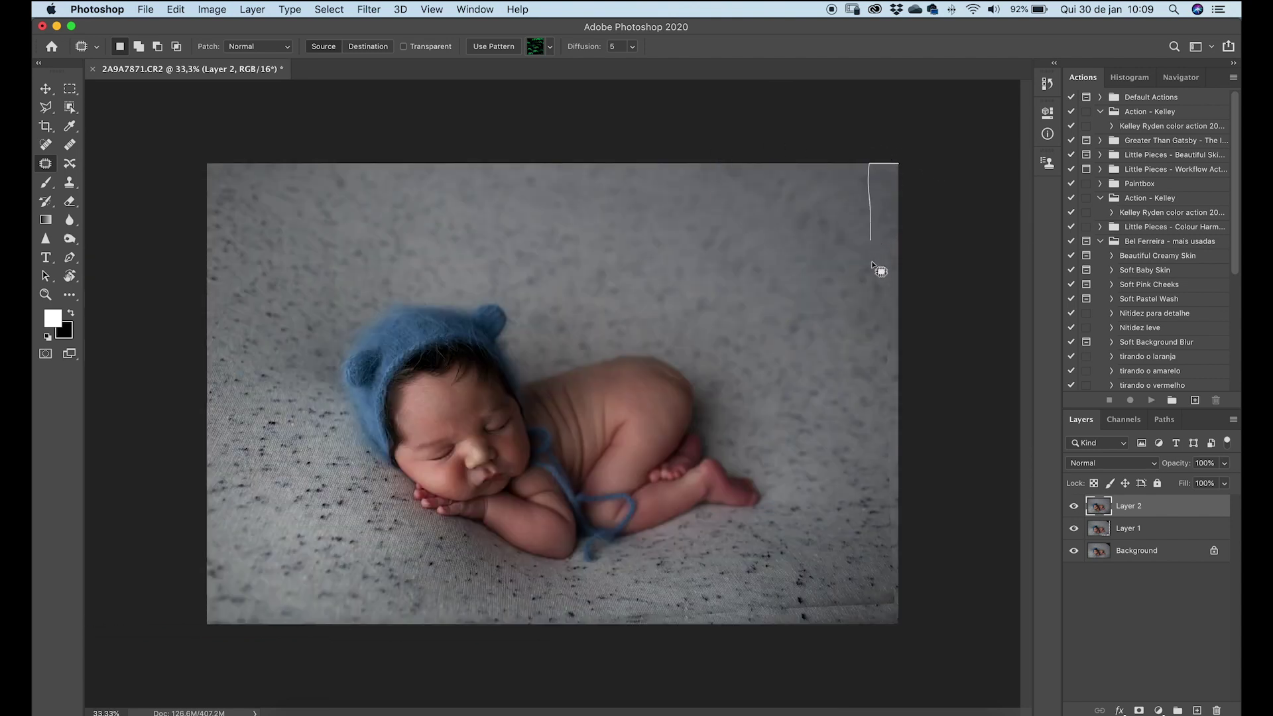
mouse_move(880, 476)
mouse_down()
mouse_move(886, 632)
mouse_move(924, 607)
mouse_move(940, 382)
mouse_move(923, 234)
mouse_up()
drag(897, 348, 874, 341)
key(cmd+d)
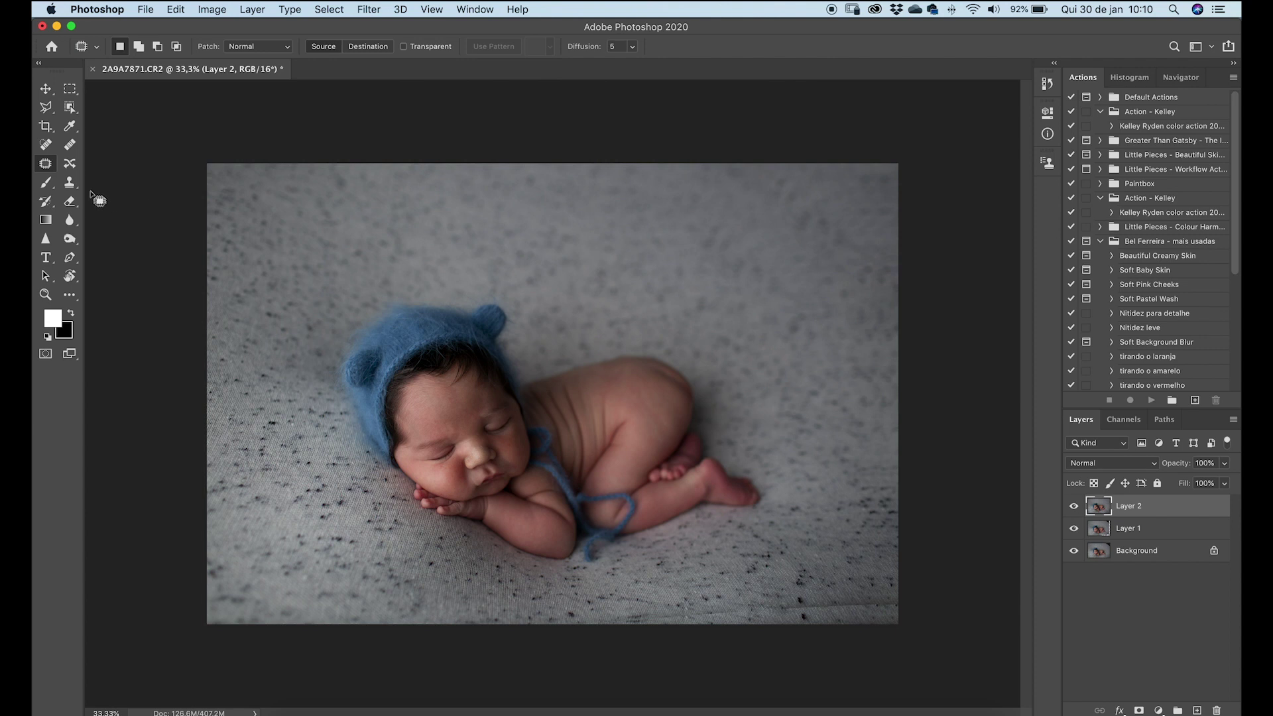
- Clone fabric texture over the remaining crease near the photo's lower-right corner with the Clone Stamp
click(70, 182)
key(cmd+equal)
mouse_move(818, 575)
mouse_down()
mouse_move(798, 531)
mouse_move(689, 476)
mouse_up()
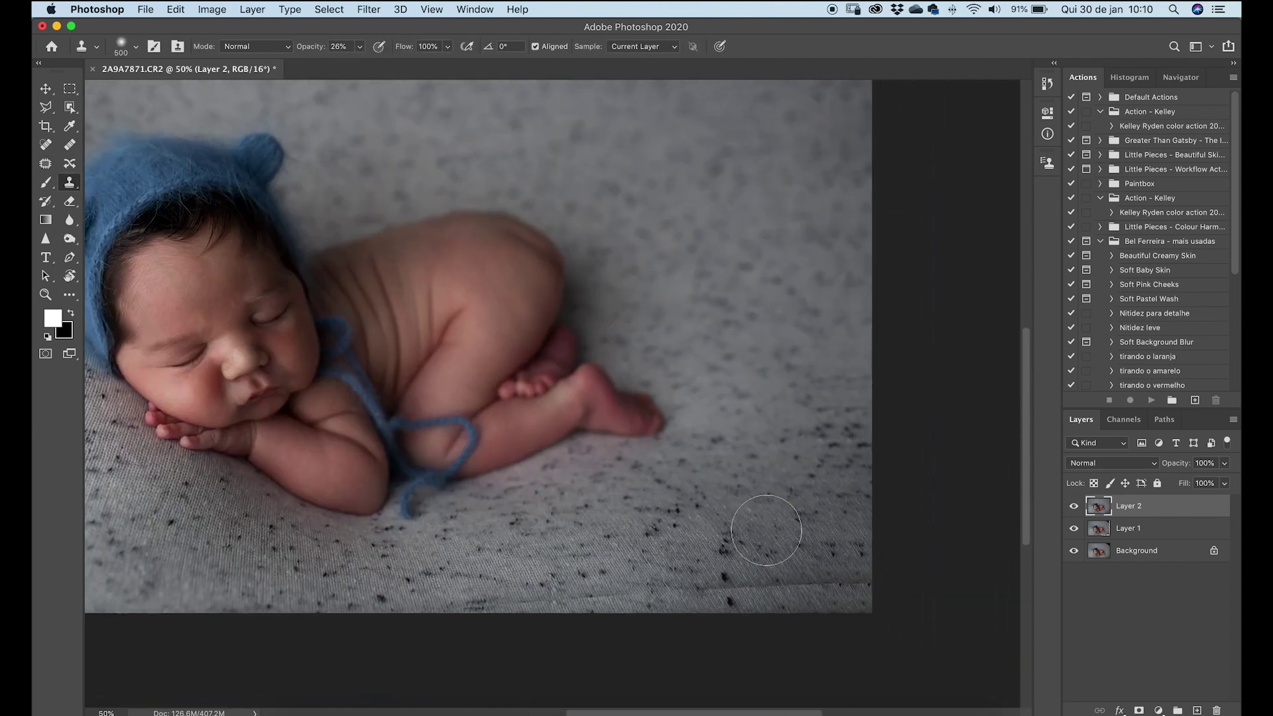
mouse_move(837, 572)
mouse_down()
mouse_move(754, 586)
mouse_move(790, 580)
mouse_up()
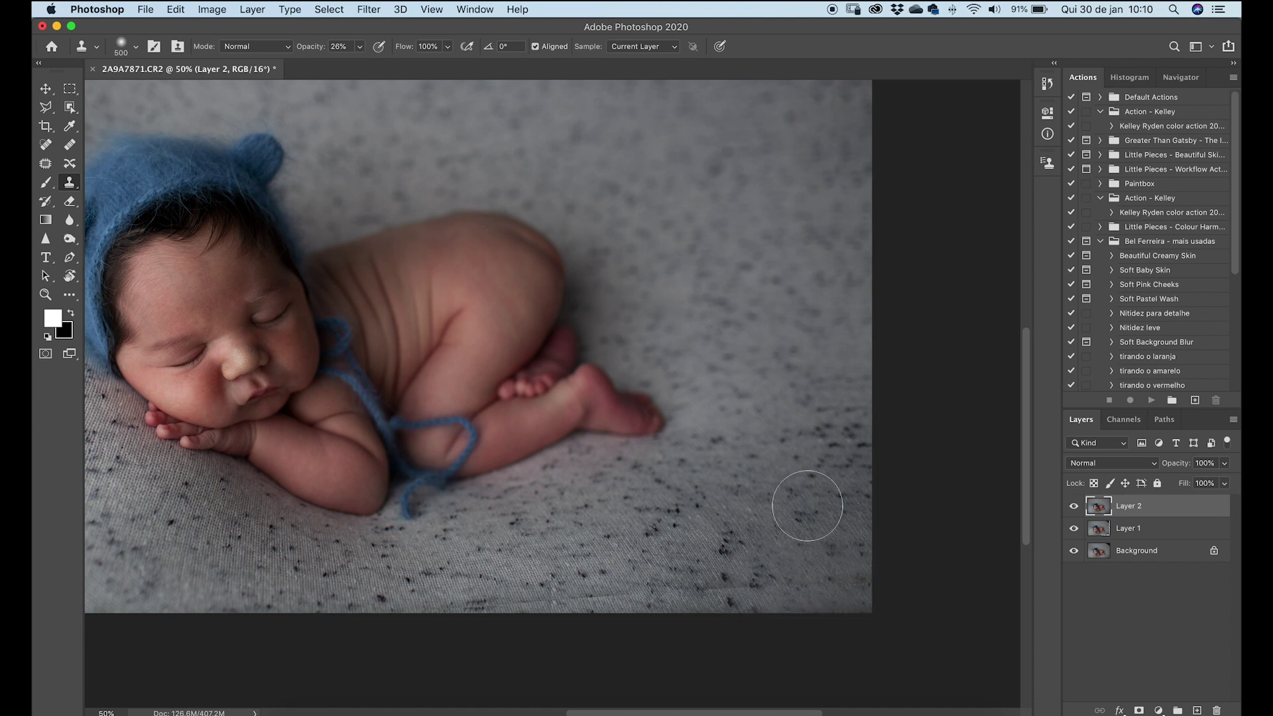
- Reduce the Clone Stamp brush to 250 and clone over the dark specks and crease remnants in the lower fabric
key(bracketleft)
key(bracketleft)
key(bracketleft)
key(z)
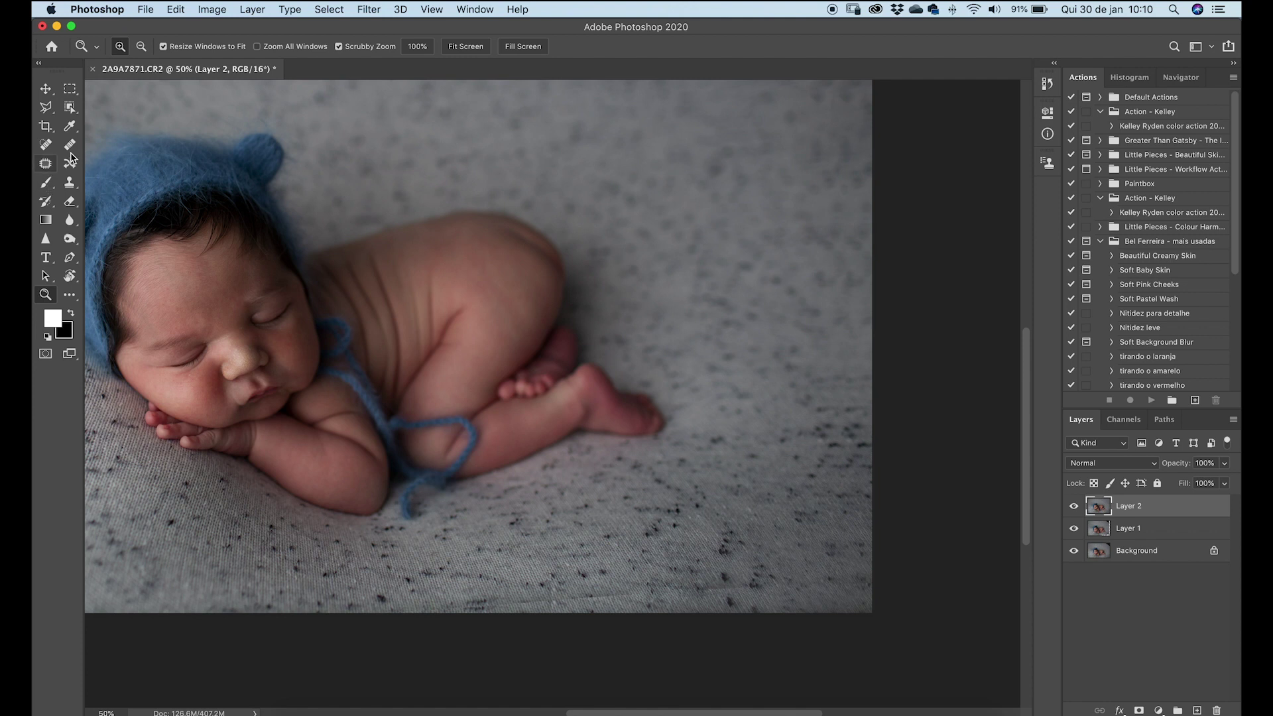
click(69, 182)
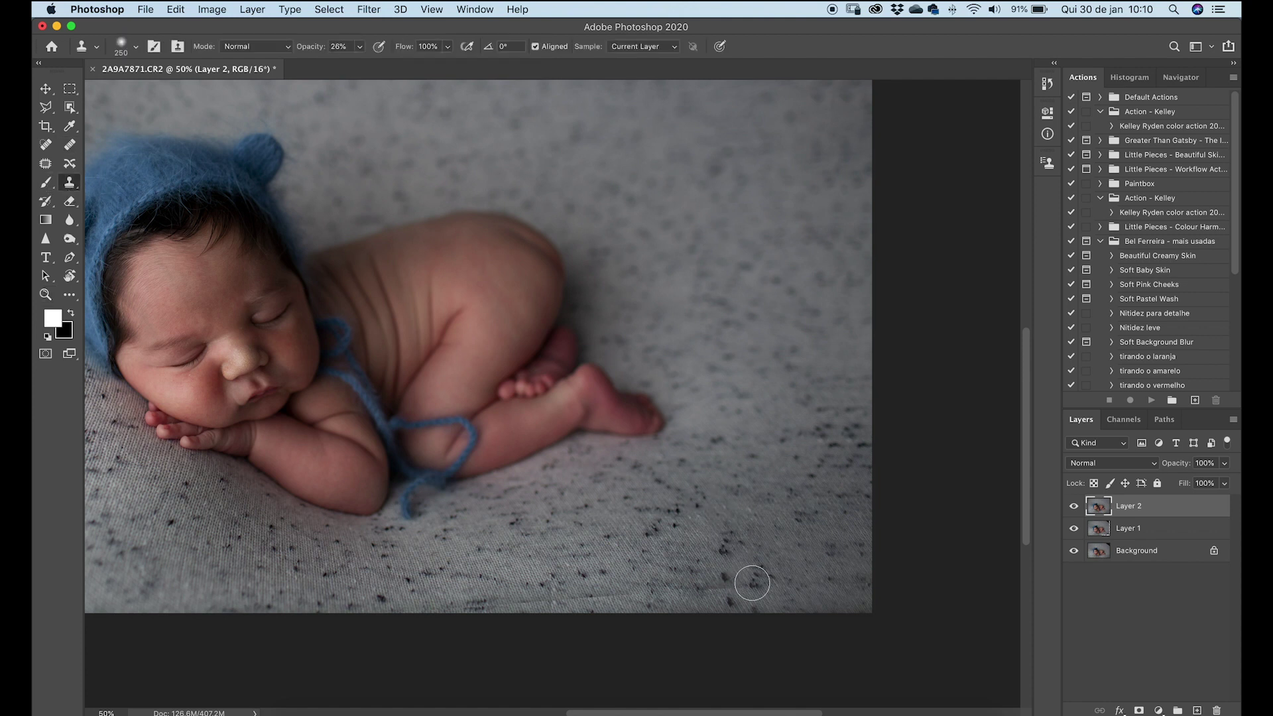
drag(742, 583, 726, 586)
mouse_move(620, 592)
mouse_down()
mouse_move(516, 600)
mouse_move(575, 596)
mouse_move(583, 581)
mouse_move(500, 585)
mouse_move(437, 600)
mouse_move(629, 598)
mouse_up()
mouse_move(726, 570)
mouse_down()
mouse_move(716, 597)
mouse_move(745, 588)
mouse_up()
drag(640, 511, 710, 512)
mouse_move(776, 488)
mouse_down()
mouse_move(873, 486)
mouse_move(813, 487)
mouse_move(597, 420)
mouse_move(763, 503)
mouse_up()
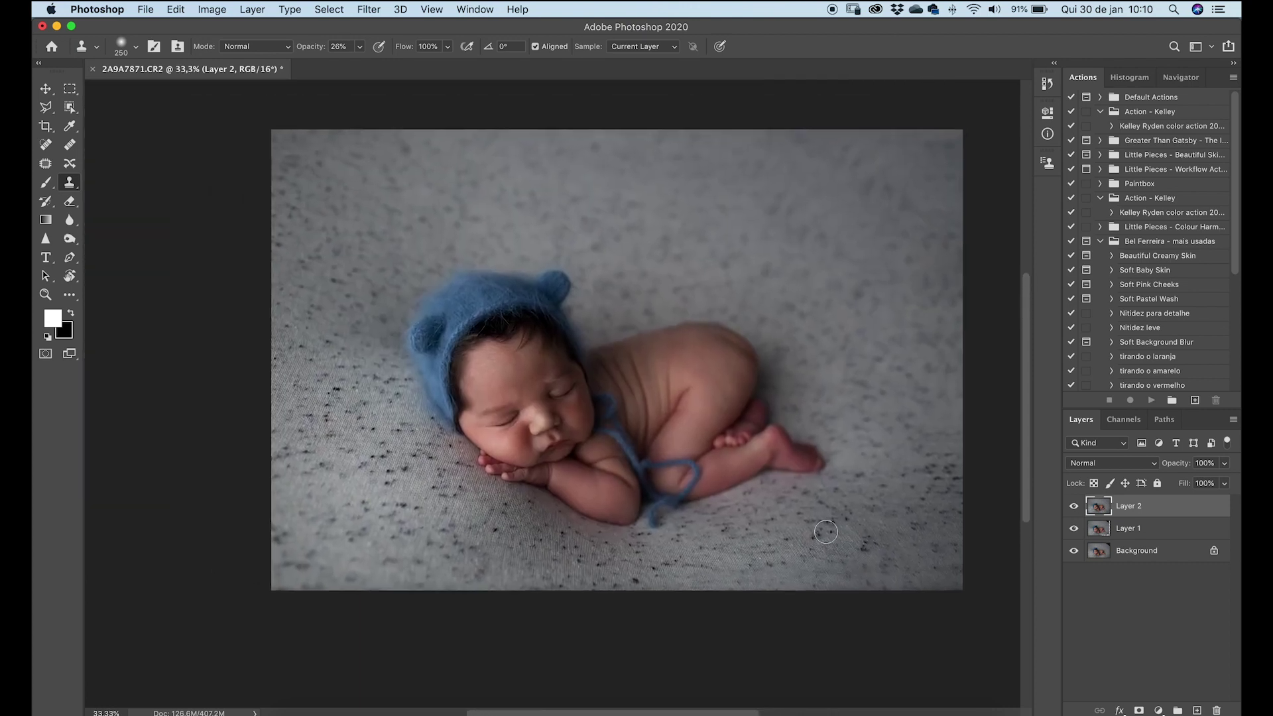
- Run the "tirando o vermelho" and "Tirando o amarelo no final" colour-correction actions on the photo
click(46, 165)
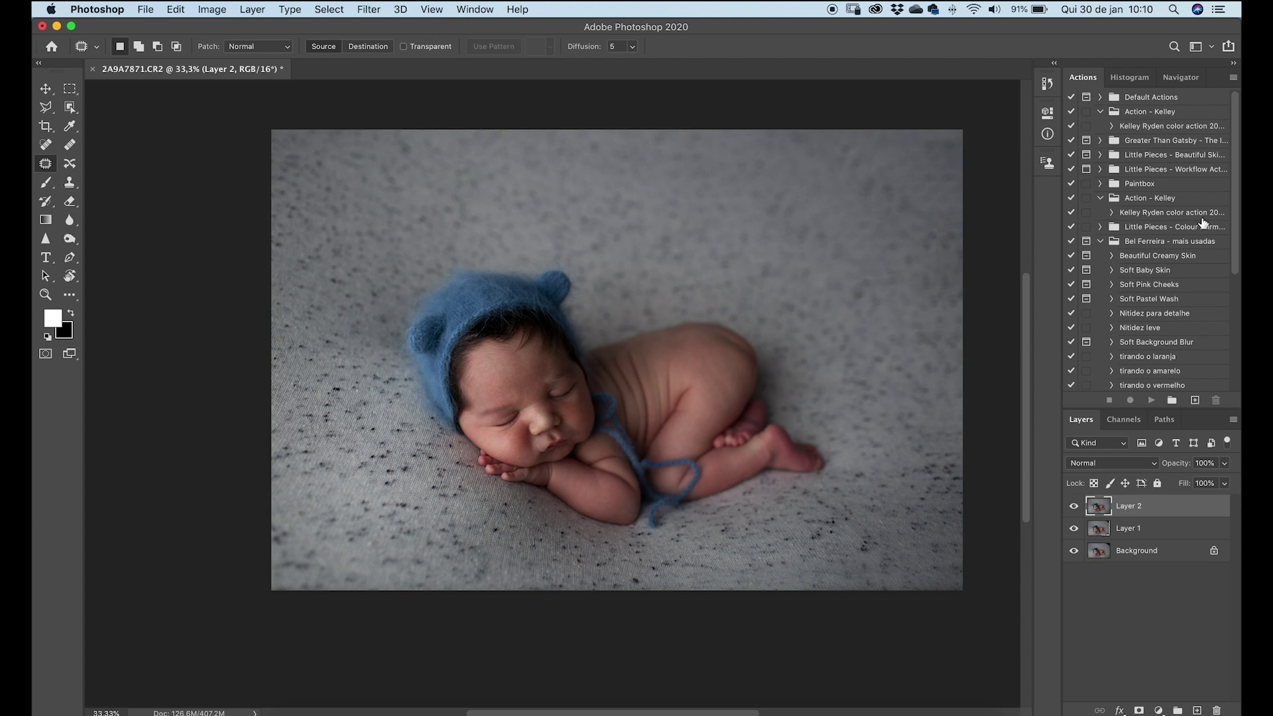
drag(1230, 264, 1236, 367)
click(1146, 212)
click(1152, 400)
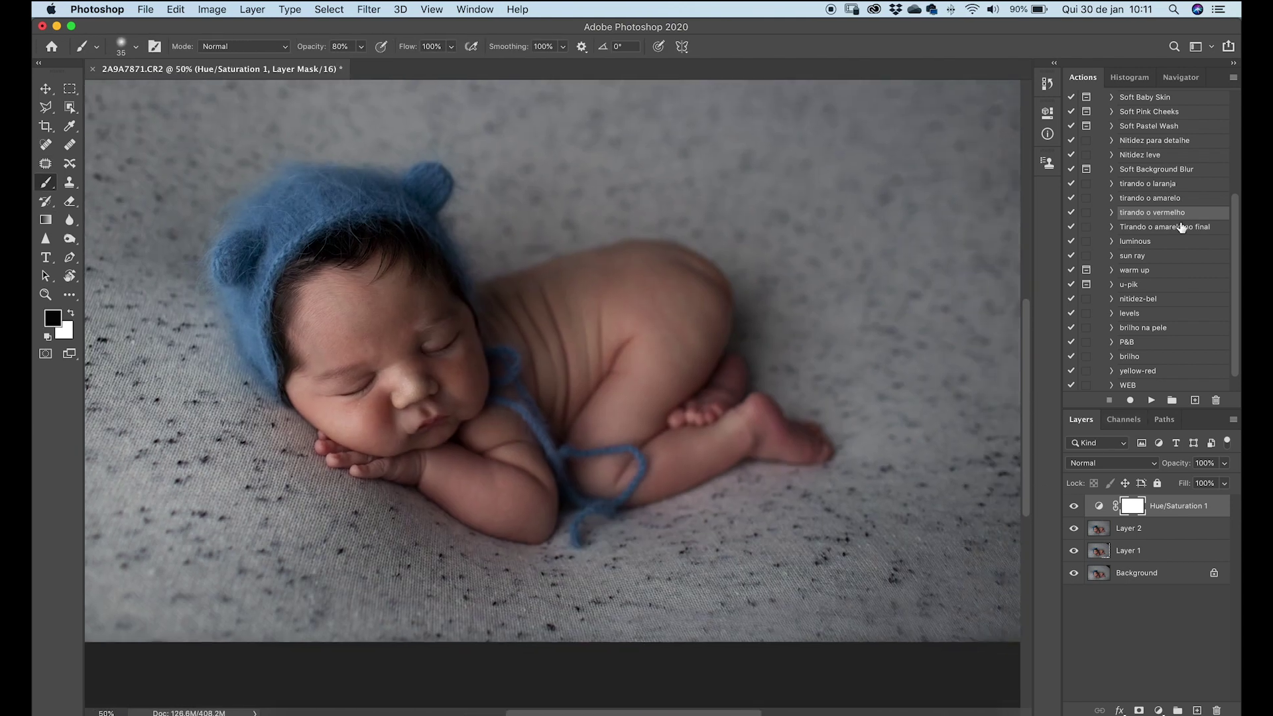
click(1181, 226)
click(1152, 400)
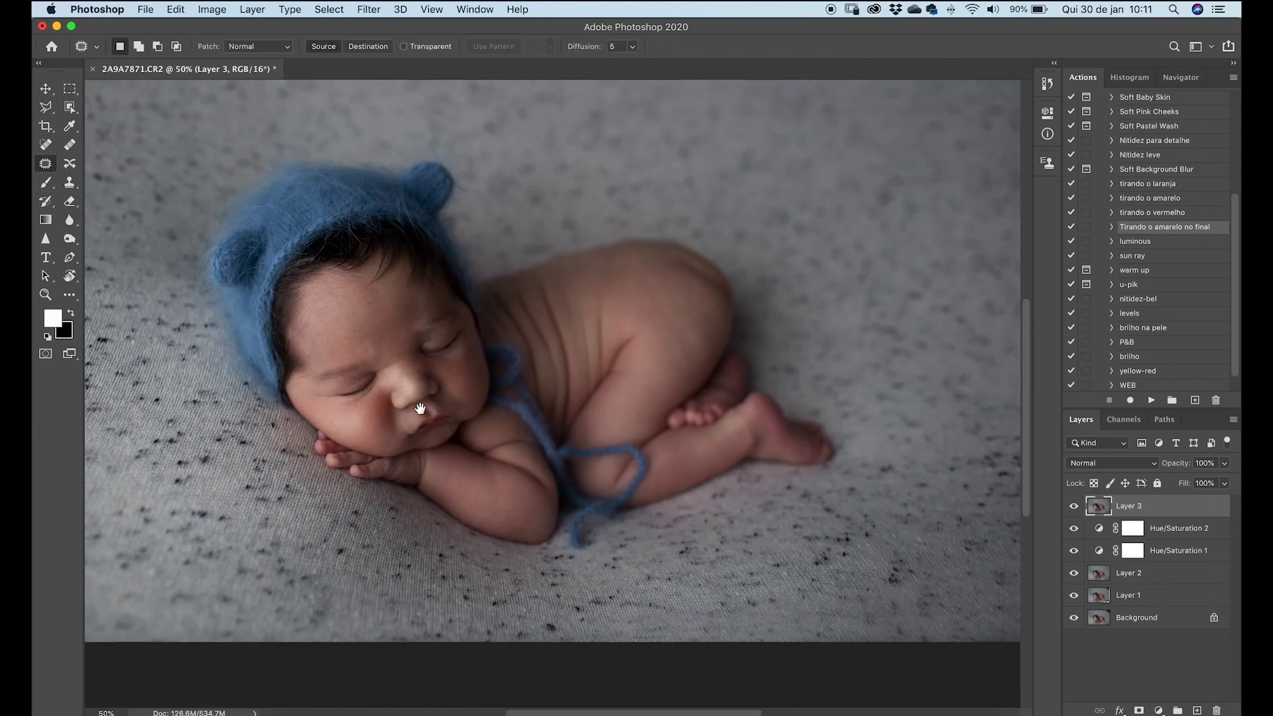
- Stamp the visible layers into a new top layer and choose the nitidez-bel action for it
scroll(491, 581, down, 5)
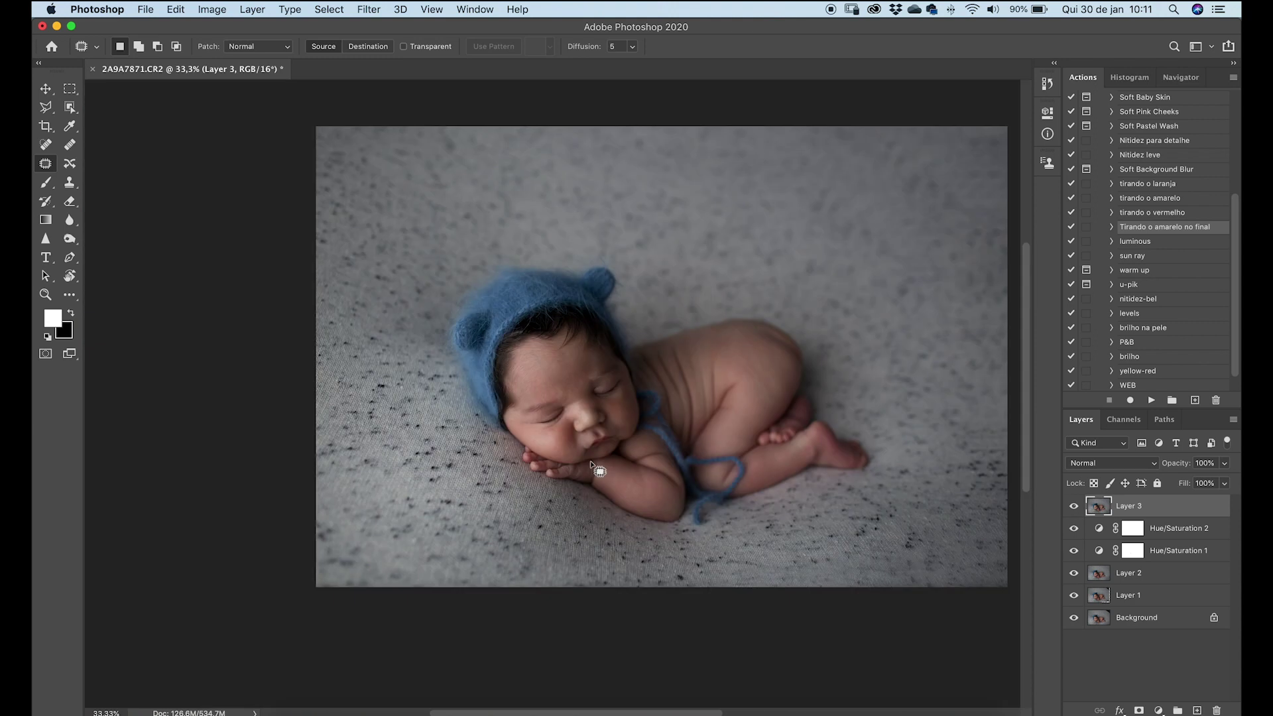
scroll(694, 423, up, 2)
scroll(810, 369, down, 2)
scroll(1229, 344, down, 1)
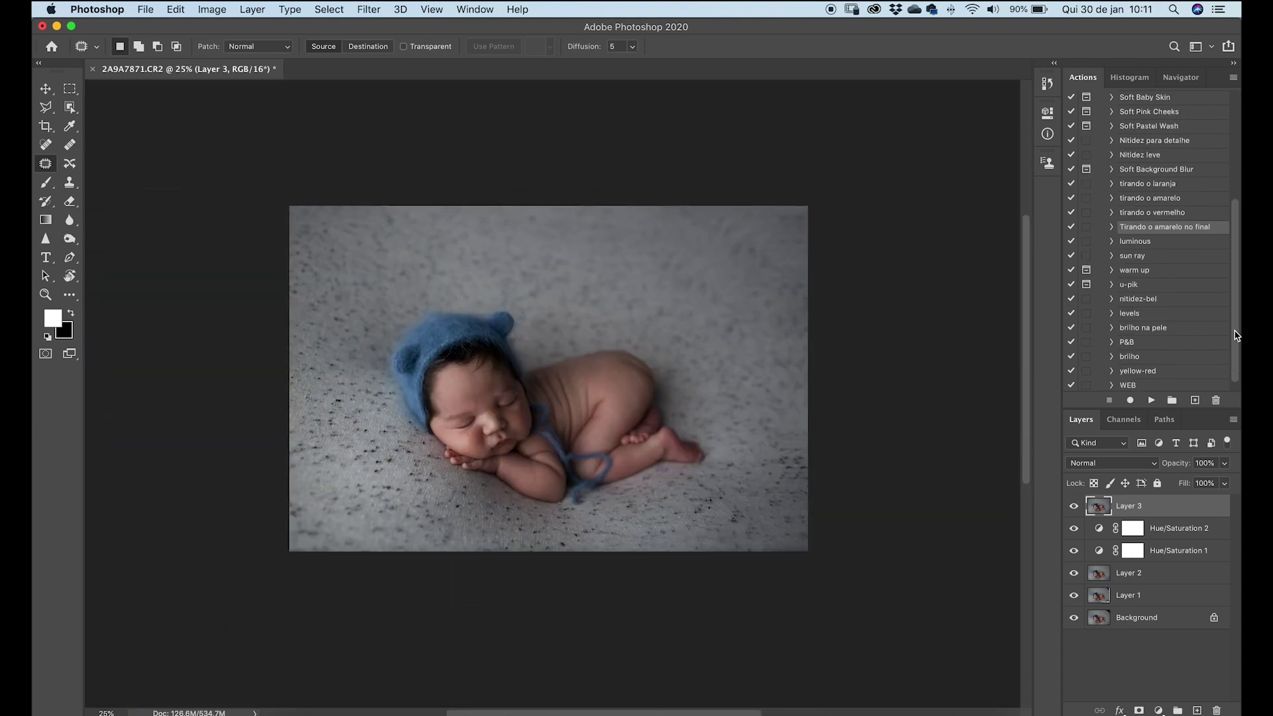
key(super+alt+shift+e)
click(1163, 283)
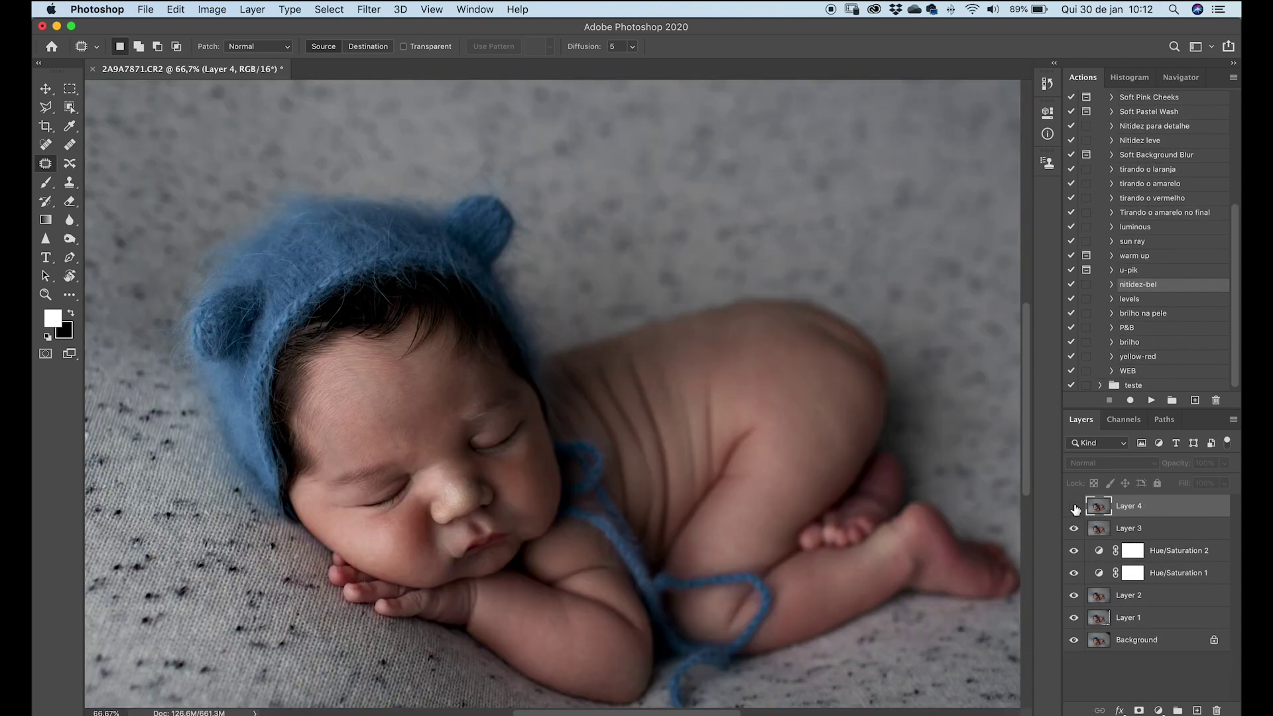
- Compare the photo with and without Layer 4 by hiding and showing it
click(1075, 506)
click(1075, 507)
scroll(857, 496, down, 2)
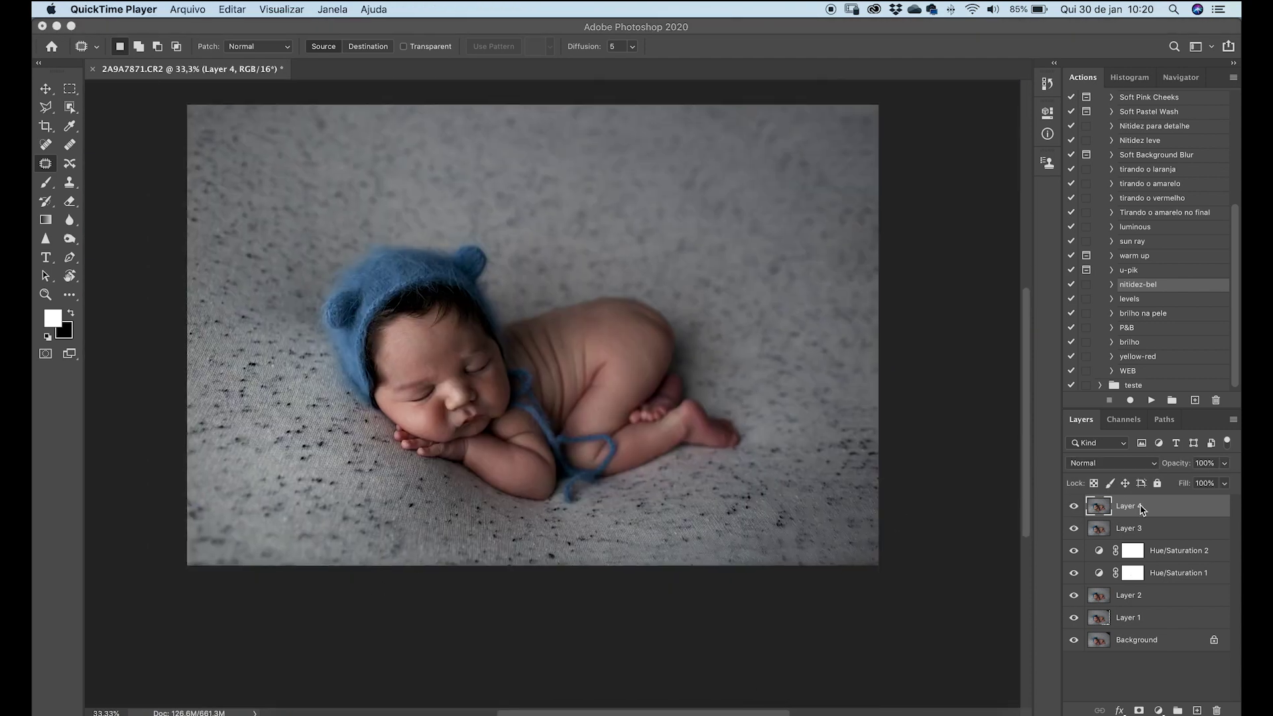
- Return to Photoshop, merge the visible layers, and start the Camera Raw Filter
click(944, 431)
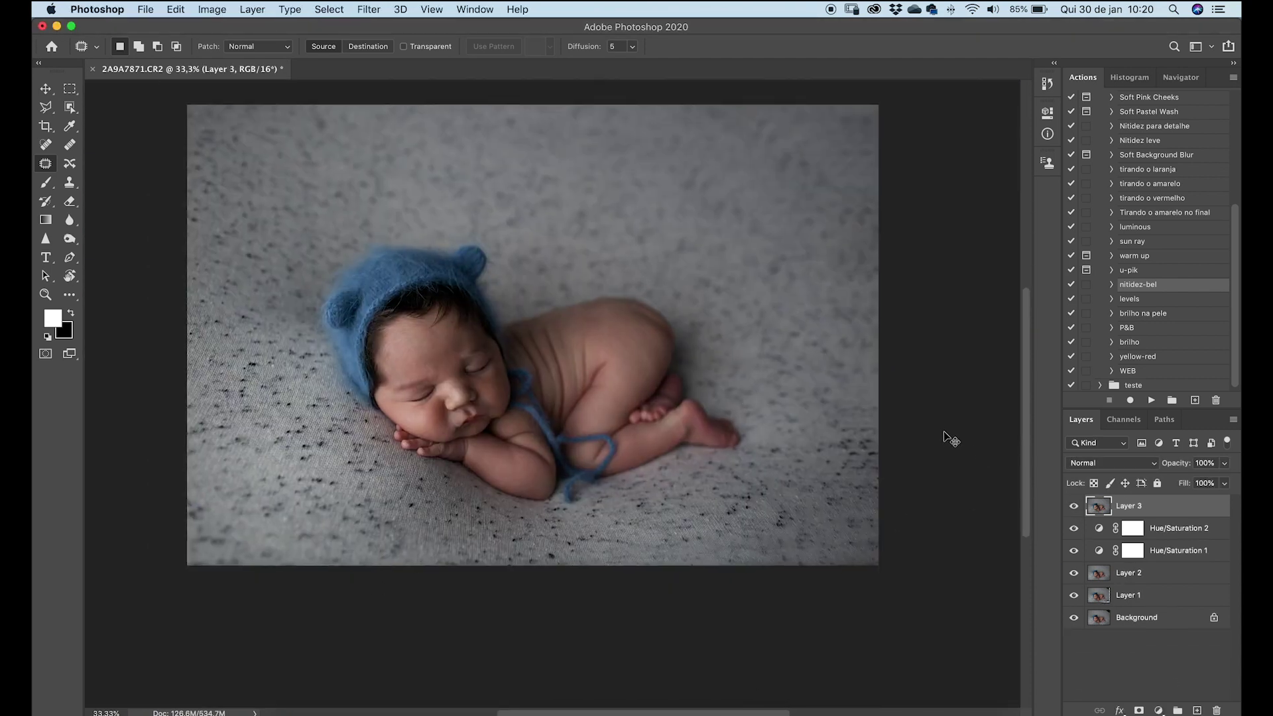
key(super+shift+e)
key(super+shift+a)
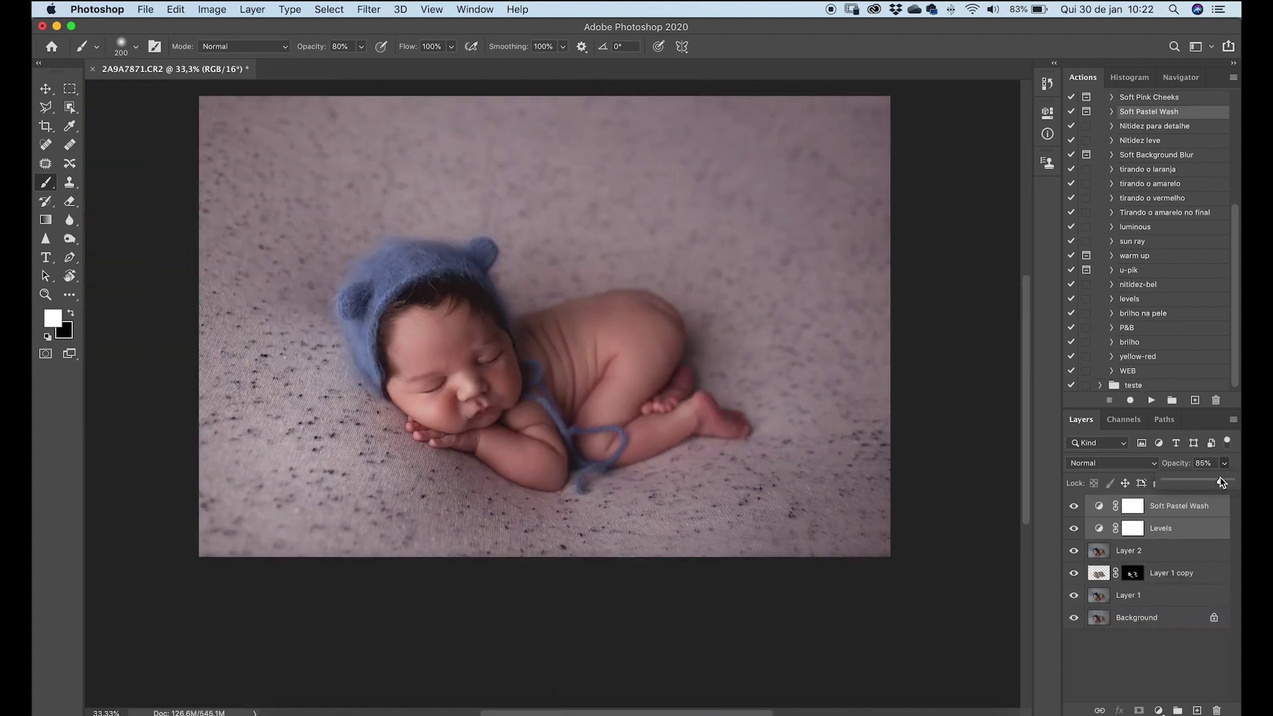
- Lower the opacity of the selected Soft Pastel Wash and Levels layers, and run the u-pik action
click(1225, 463)
drag(1234, 483, 1202, 485)
click(1138, 284)
click(1152, 400)
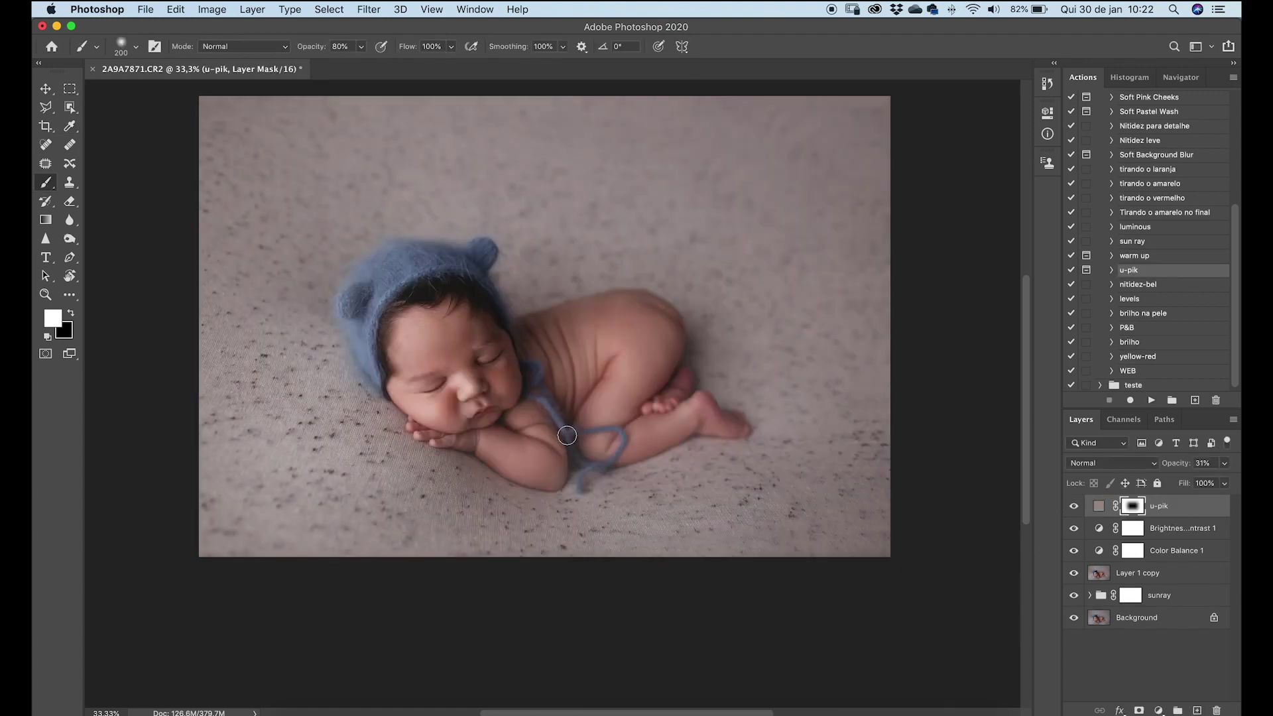
- Mask back the u-pik effect with black, and save the layered file into the PSD folder as 2A9A7871
key(x)
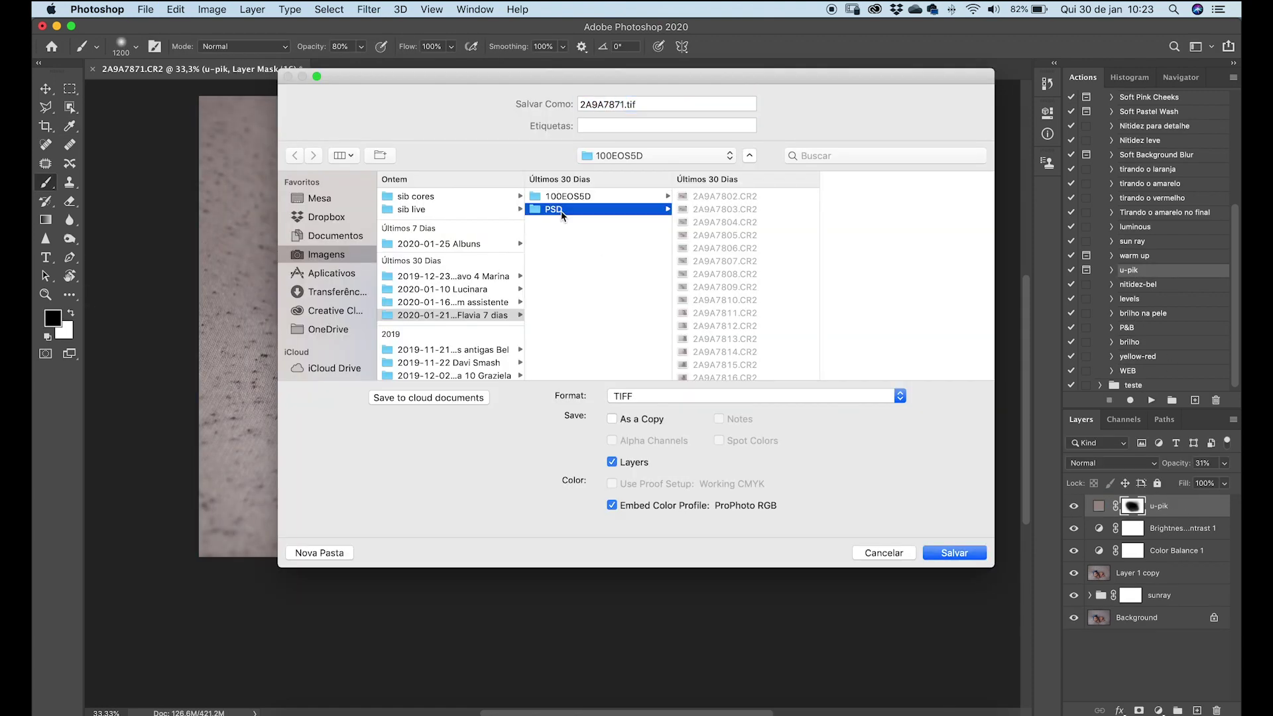
key(Return)
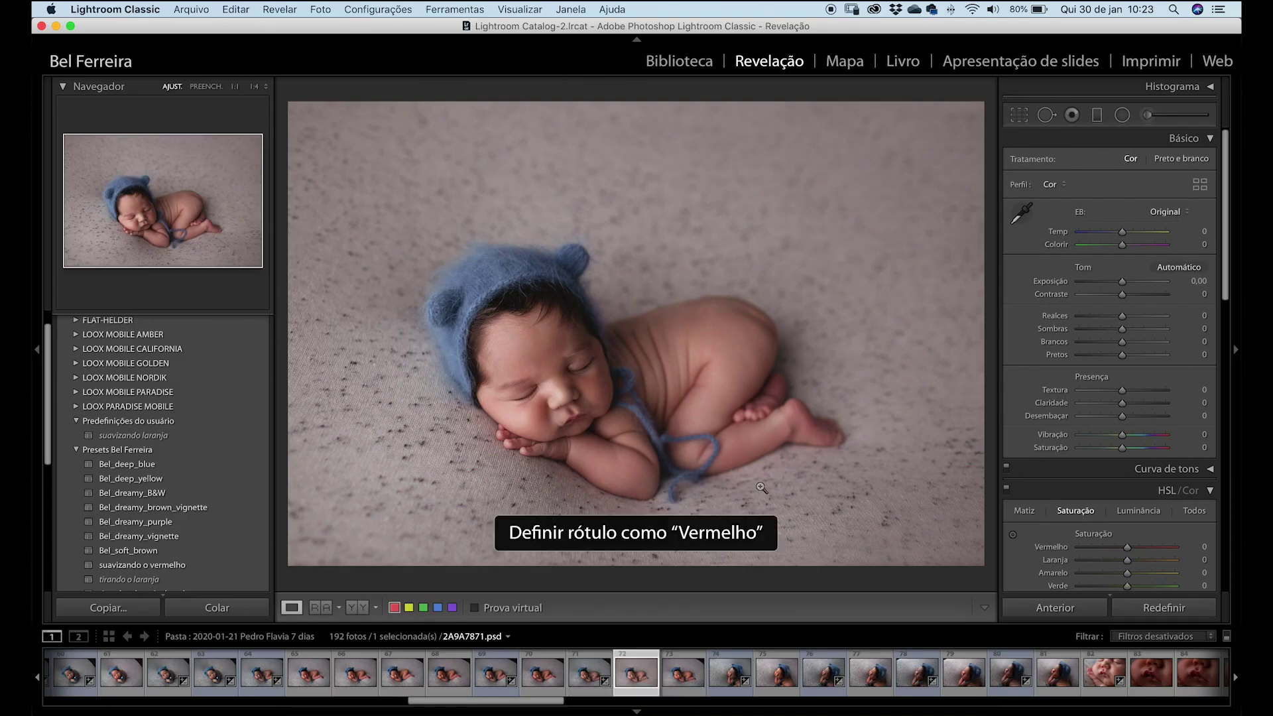
- In Lightroom Classic, give the original 2A9A7871.CR2 a yellow label and select it together with the retouched 2A9A7871.psd in the Library
key(7)
key(e)
super+click(688, 675)
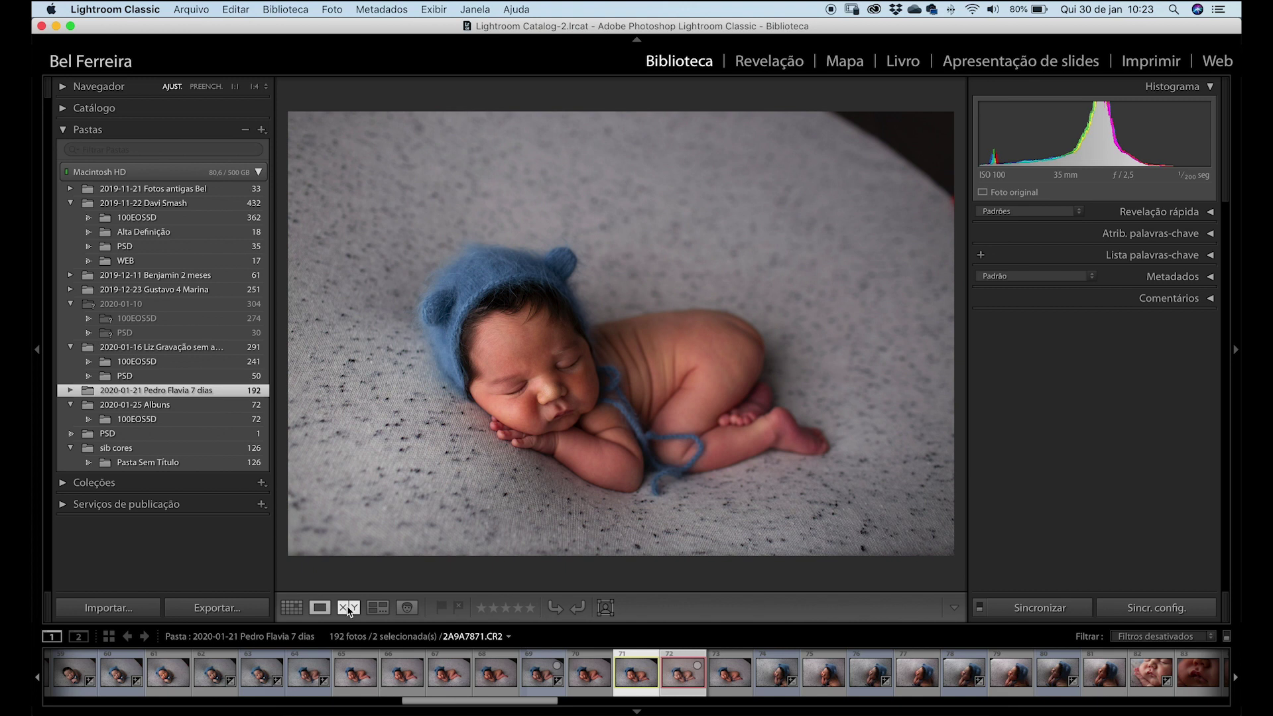
- Compare the original CR2 and the retouched PSD side by side, enlarging both photos by hiding the surrounding panels
click(348, 608)
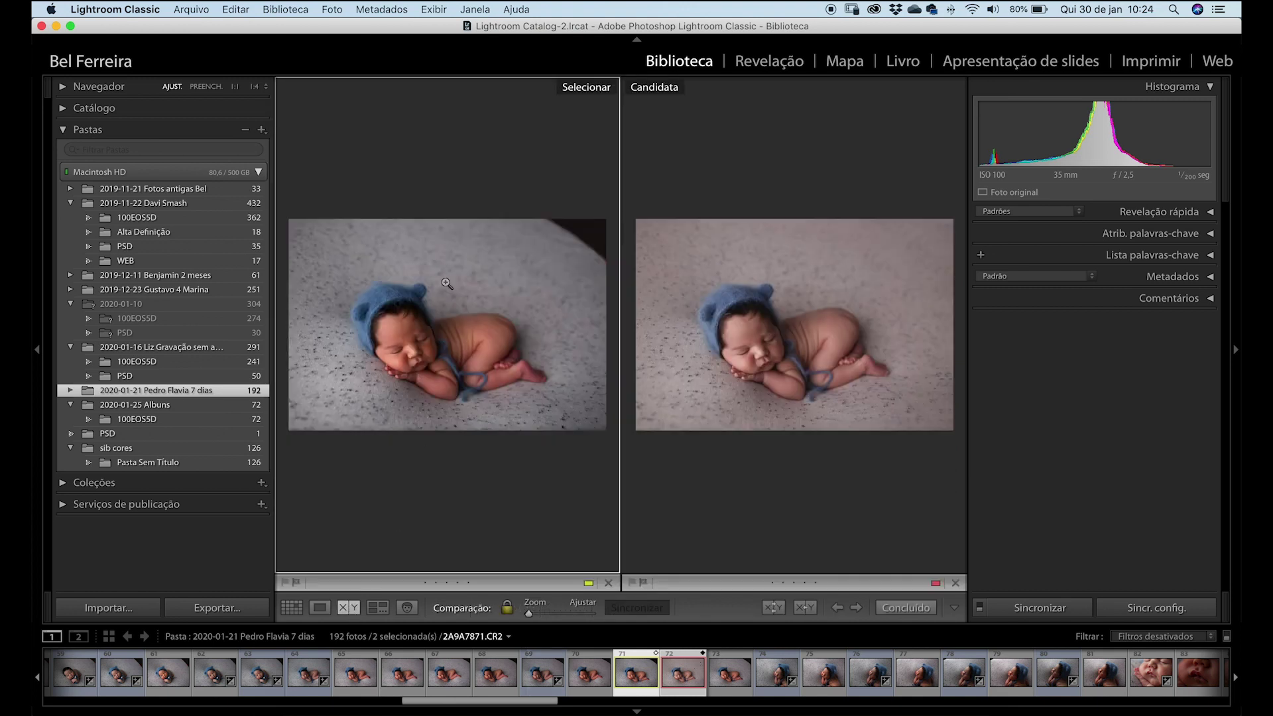
click(38, 352)
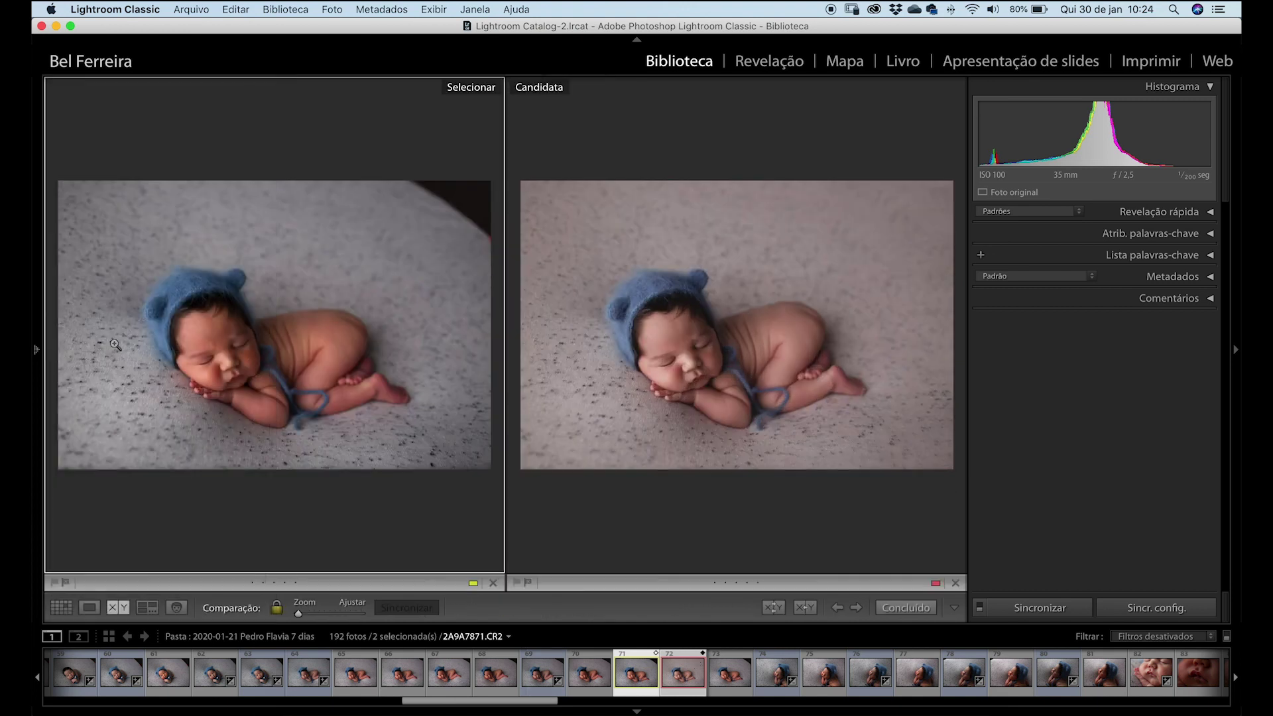
click(1236, 350)
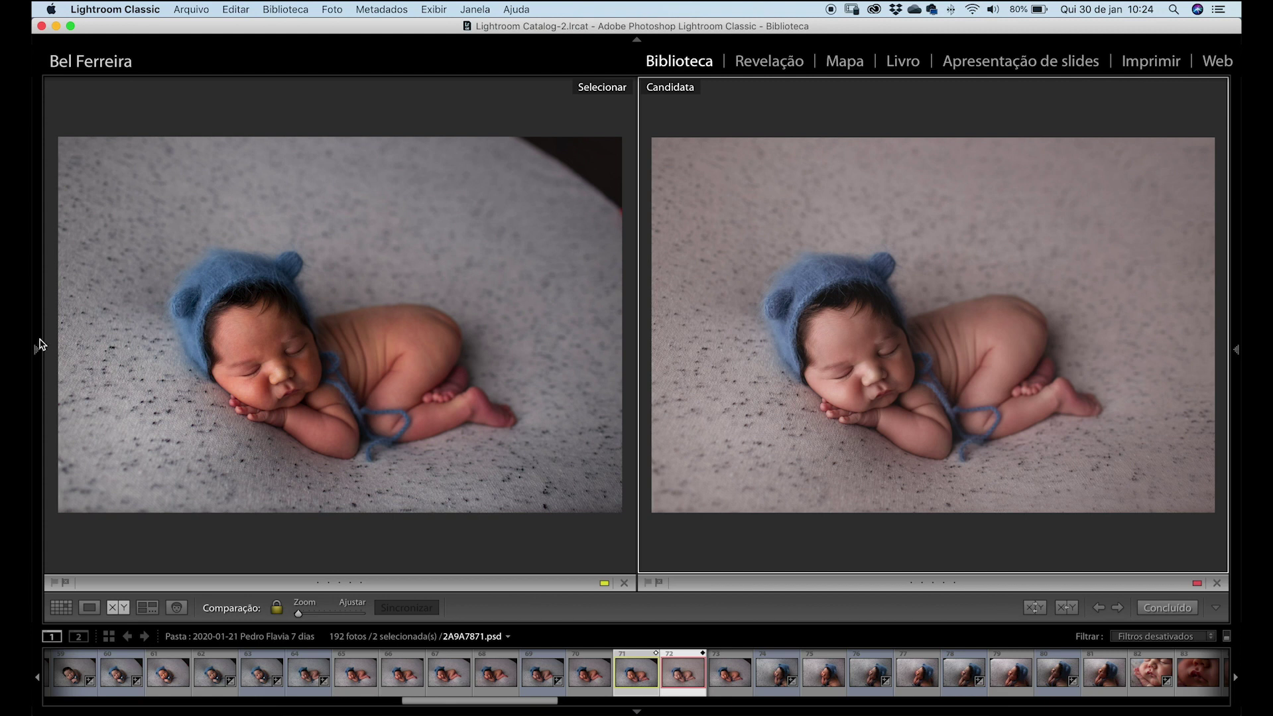
click(38, 345)
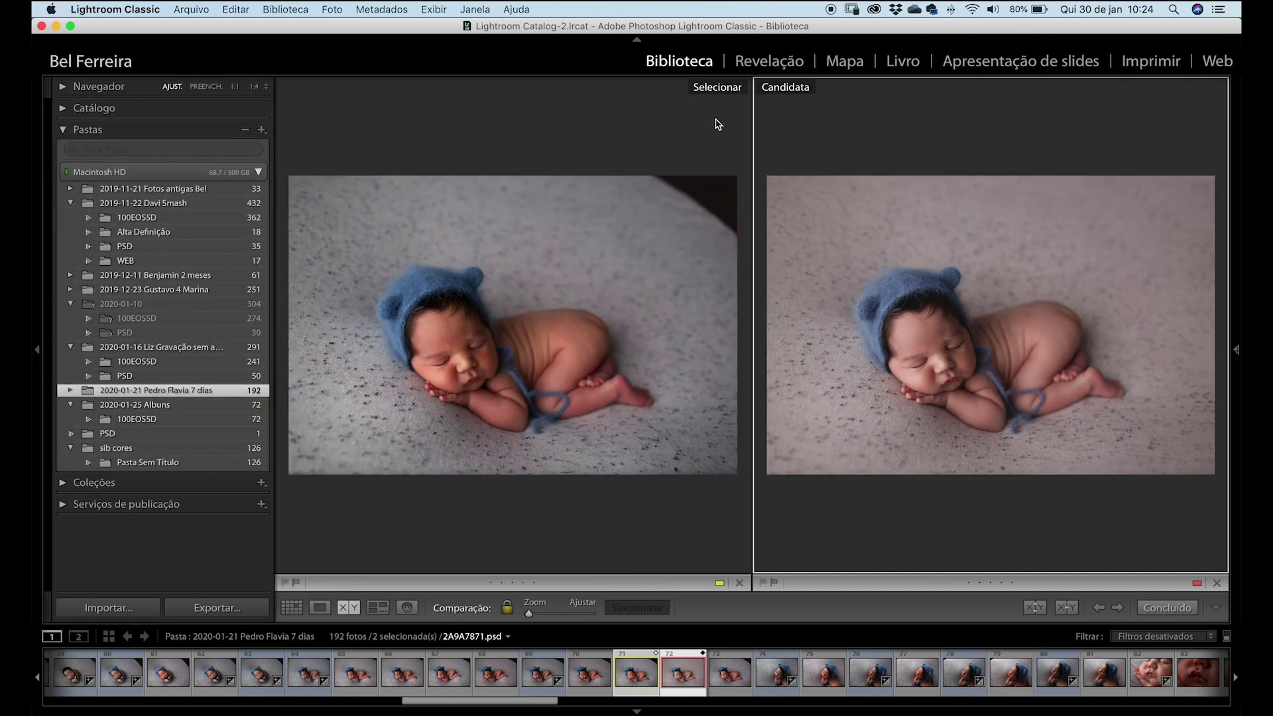
- Develop the retouched PSD with the Bel_dreamy_brown_vignette preset, and check the result in a side-by-side before and after view
click(770, 60)
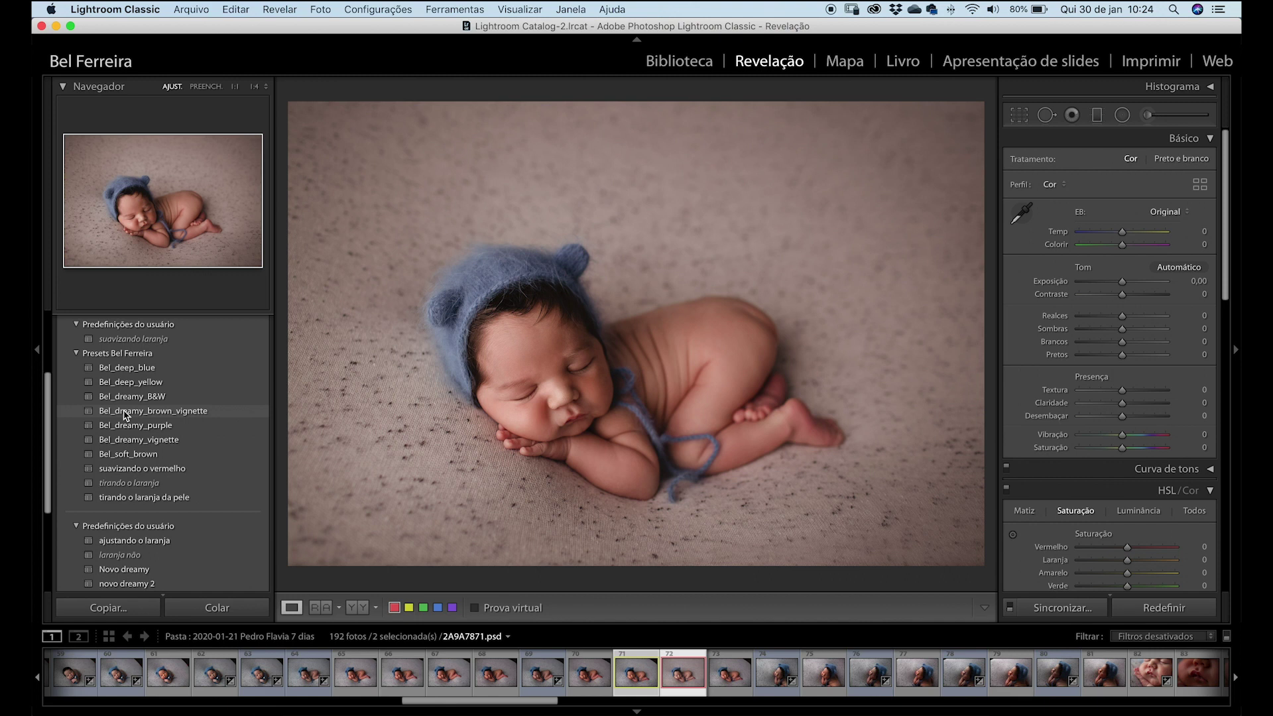
click(126, 415)
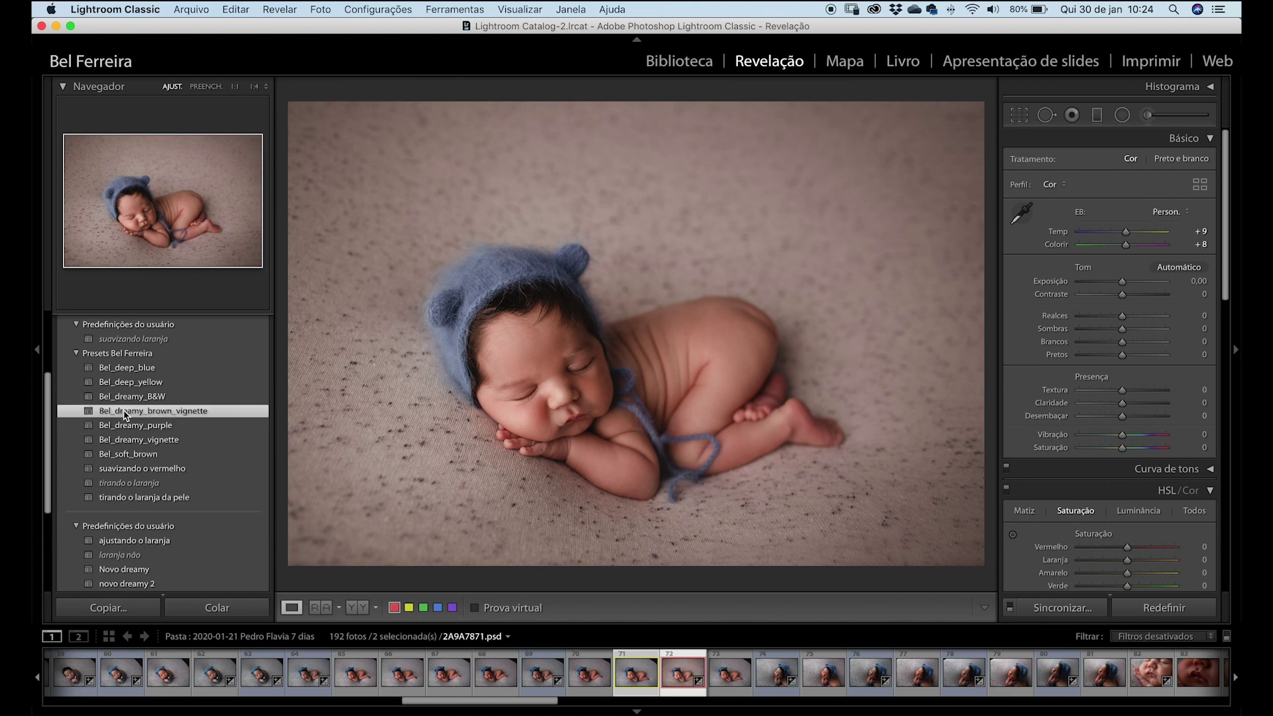
key(y)
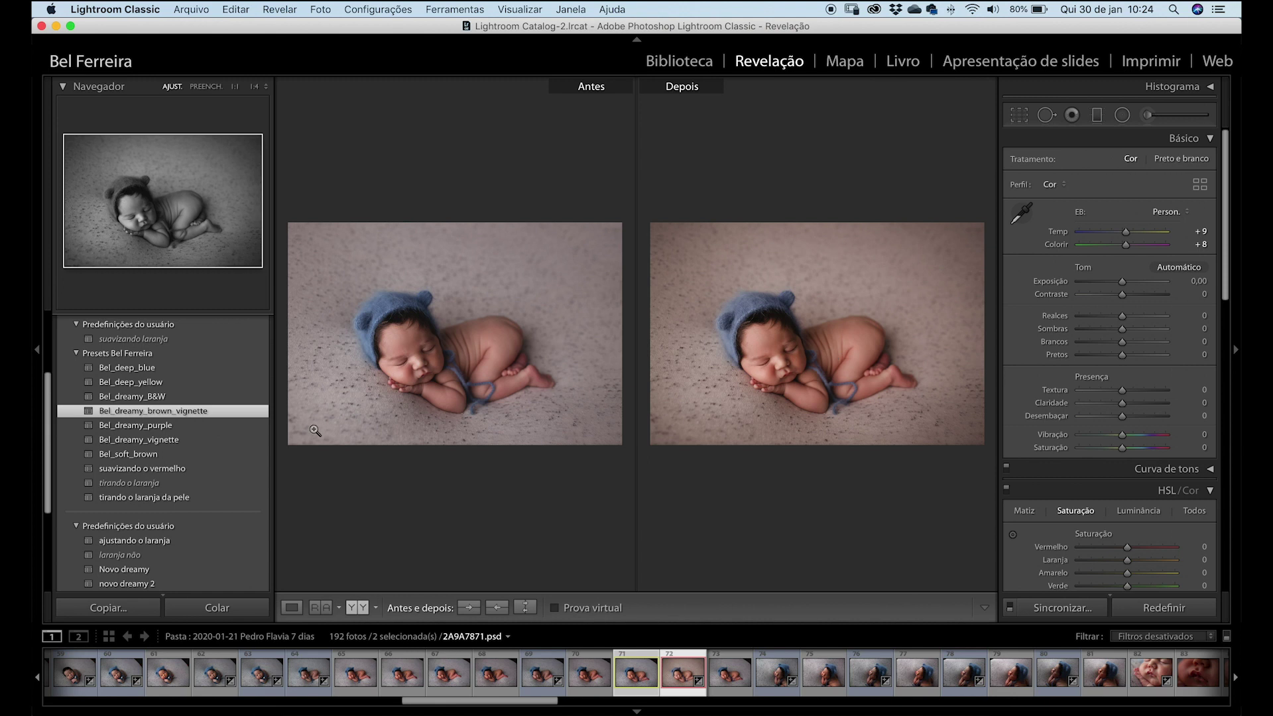
click(229, 419)
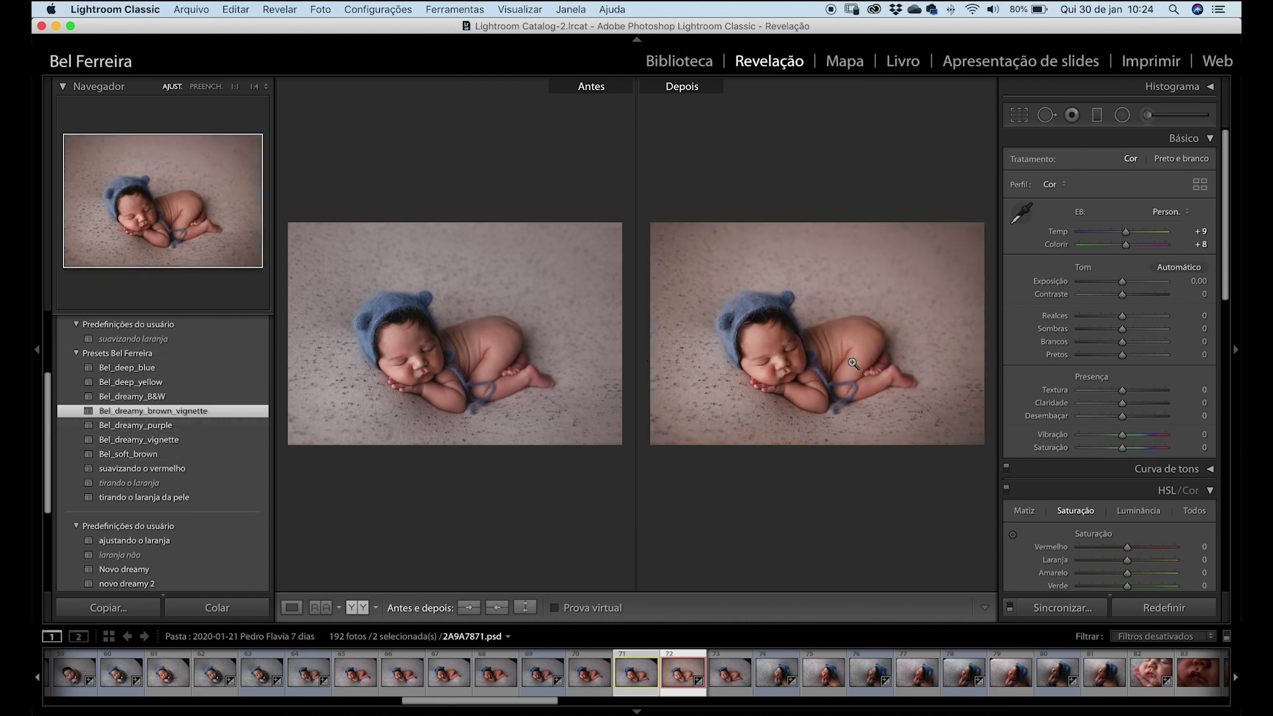
key(y)
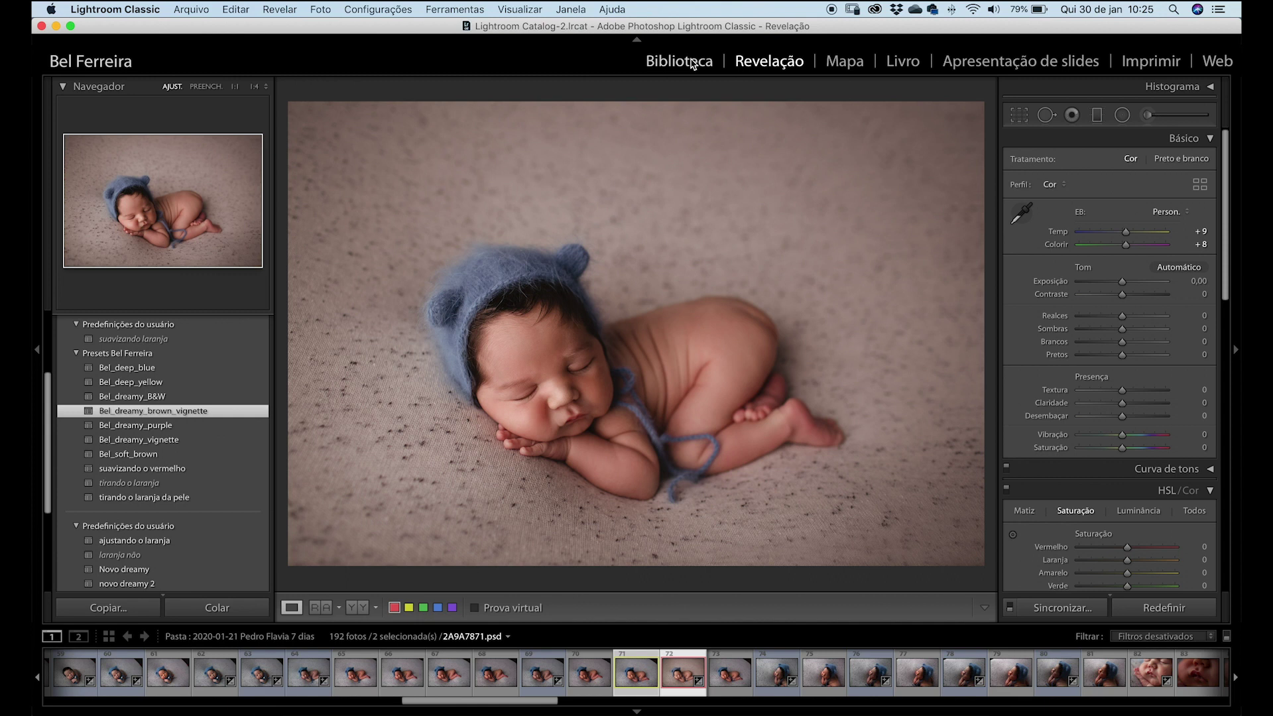
- Compare the preset-finished PSD with the original CR2 side by side in the Library, with more space for the photos
click(693, 65)
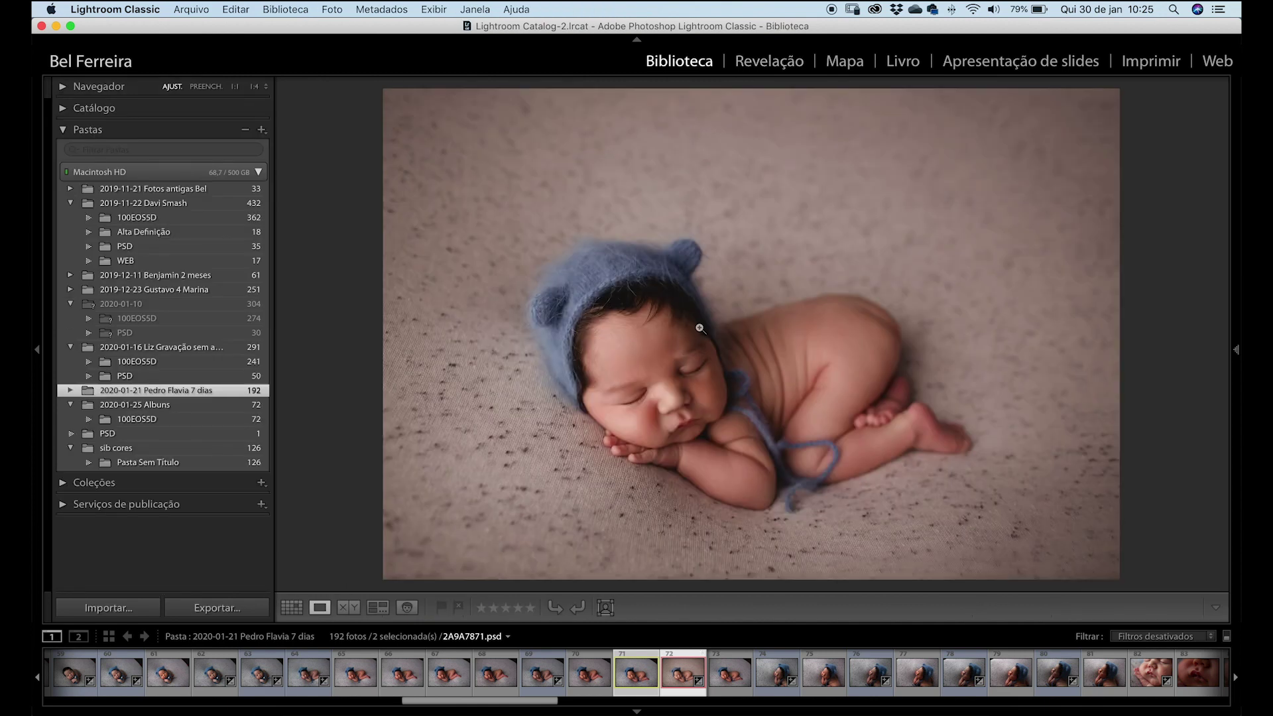
key(c)
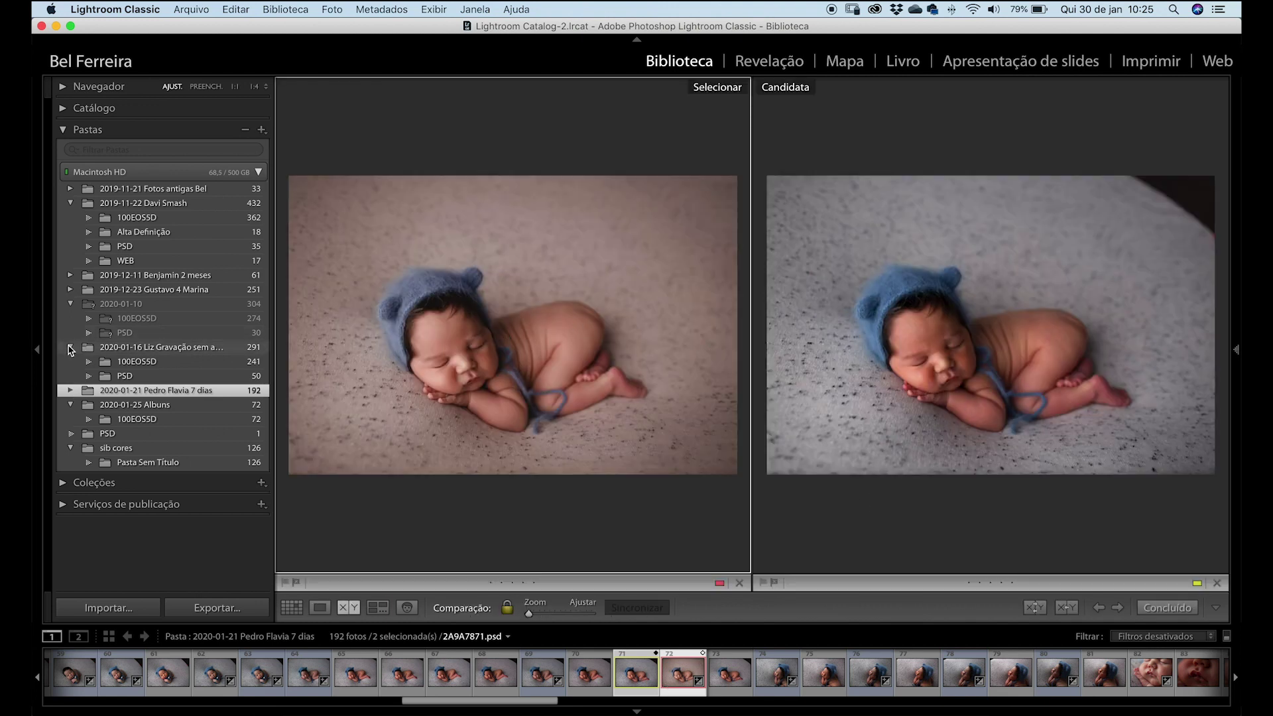
click(38, 351)
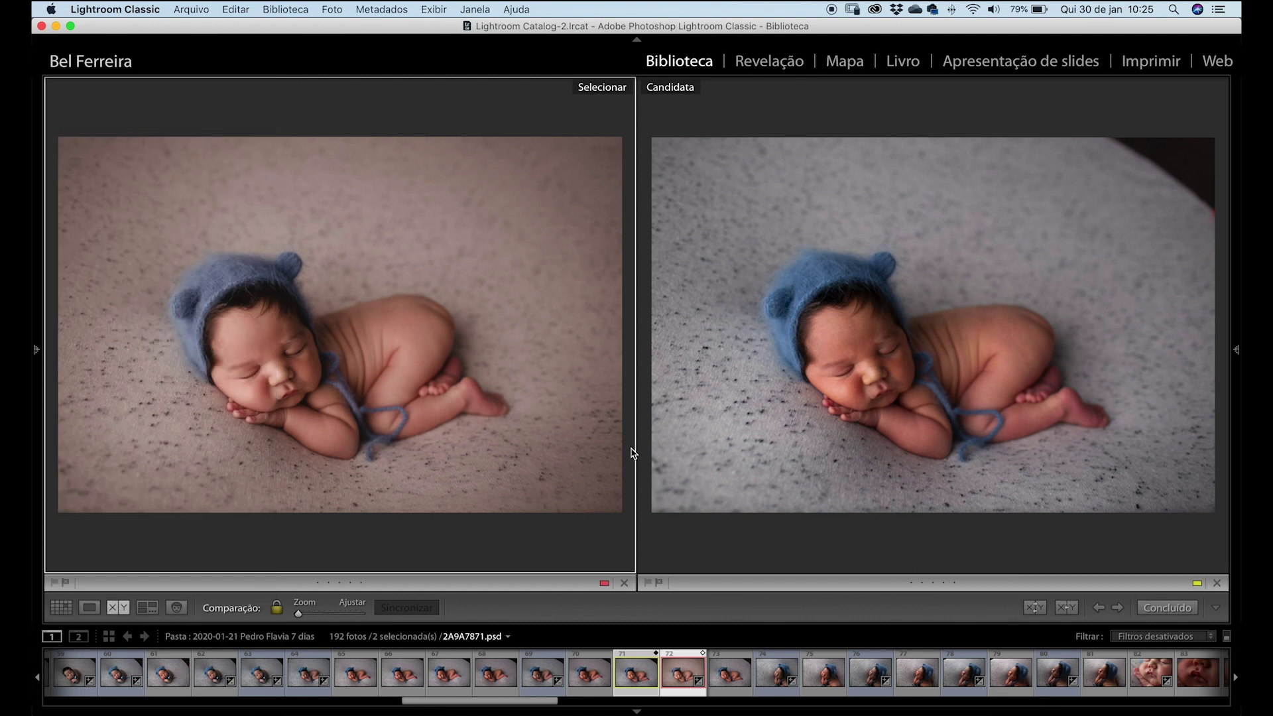